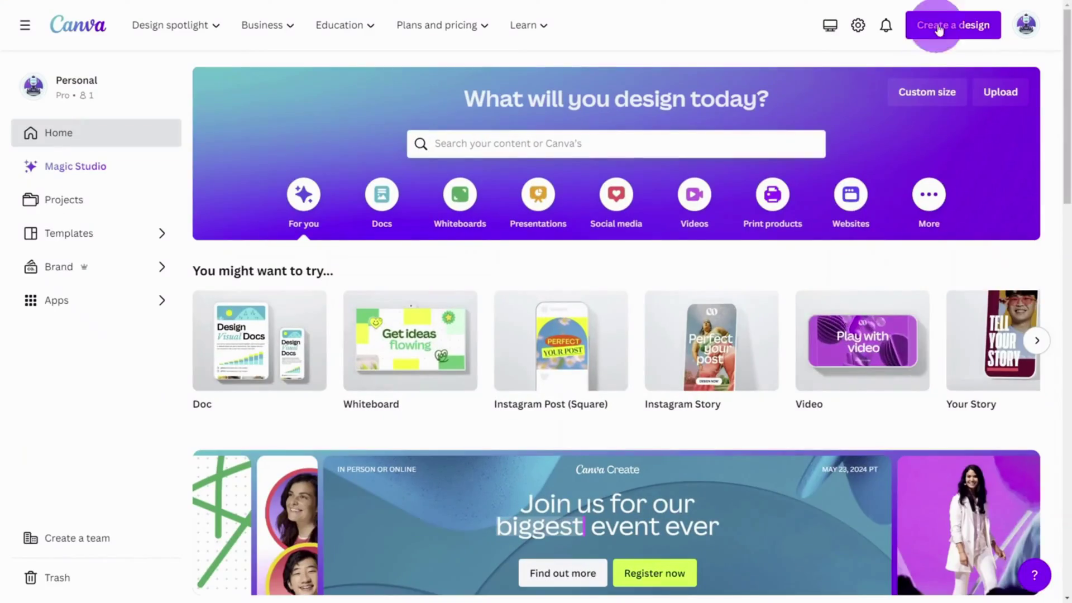
Create a new YouTube Thumbnail design with a #000000 black background
click(942, 24)
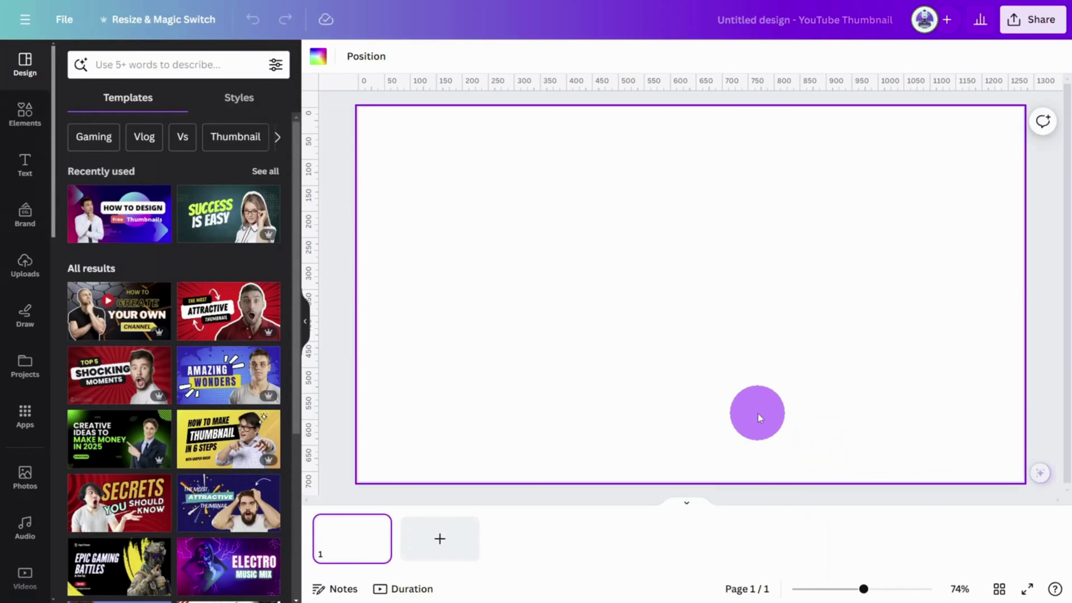
click(321, 63)
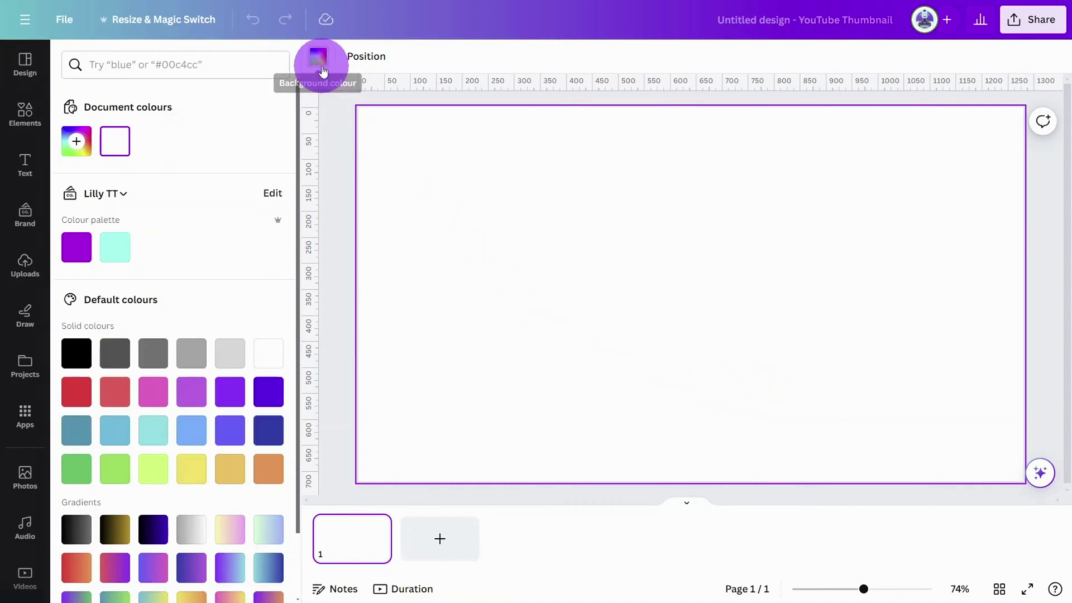
click(77, 142)
drag(99, 223, 59, 298)
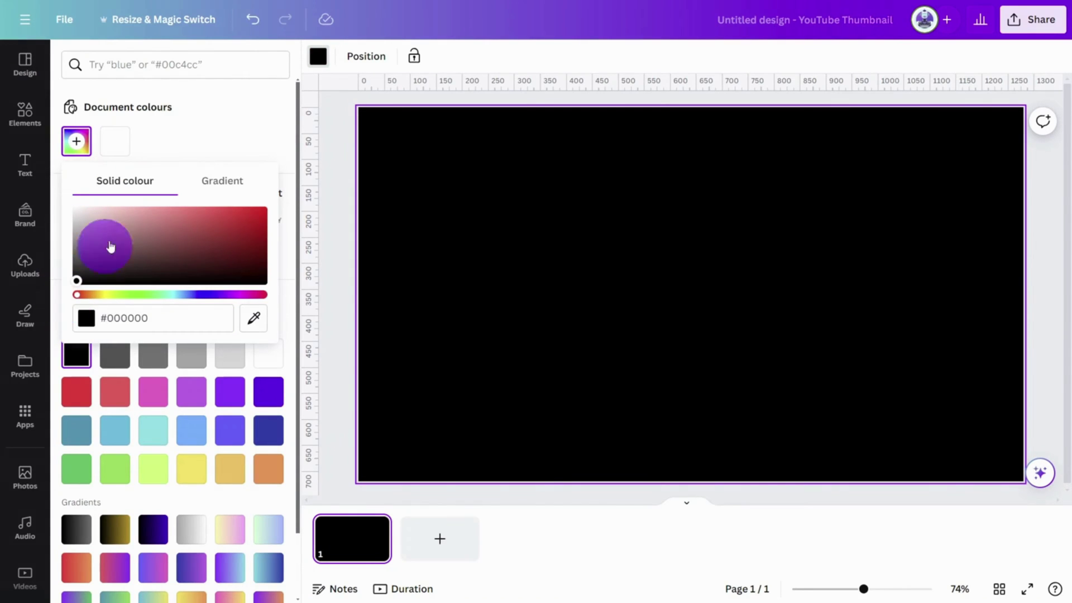
click(195, 142)
click(344, 163)
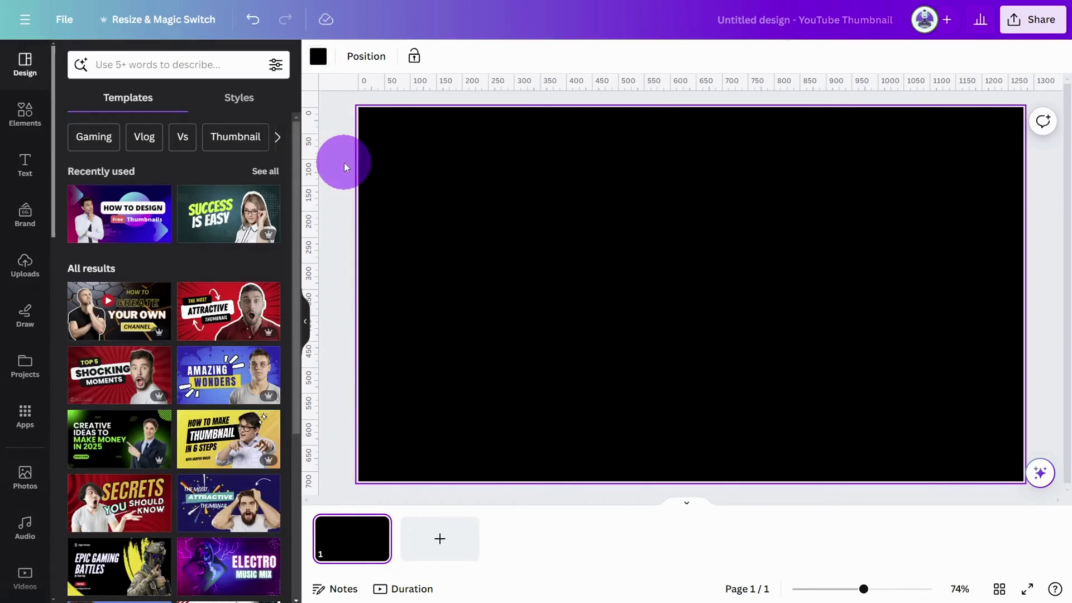
Add the uploaded robot head image to the canvas
click(52, 275)
click(134, 219)
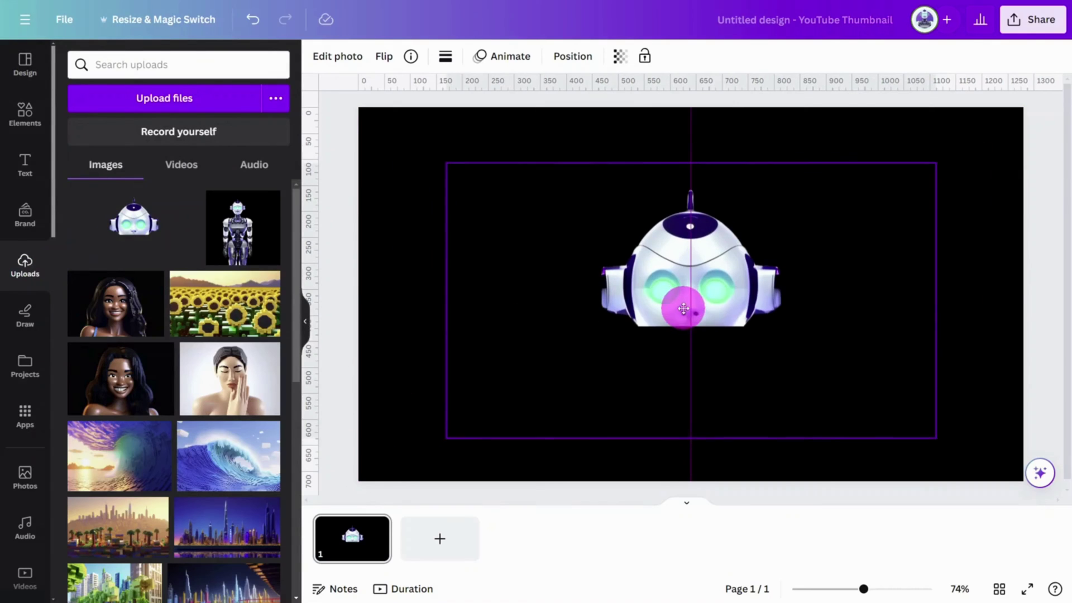
click(383, 348)
Search Apps for 'EASY REFLECTION' and open the Easy Reflections app
click(34, 418)
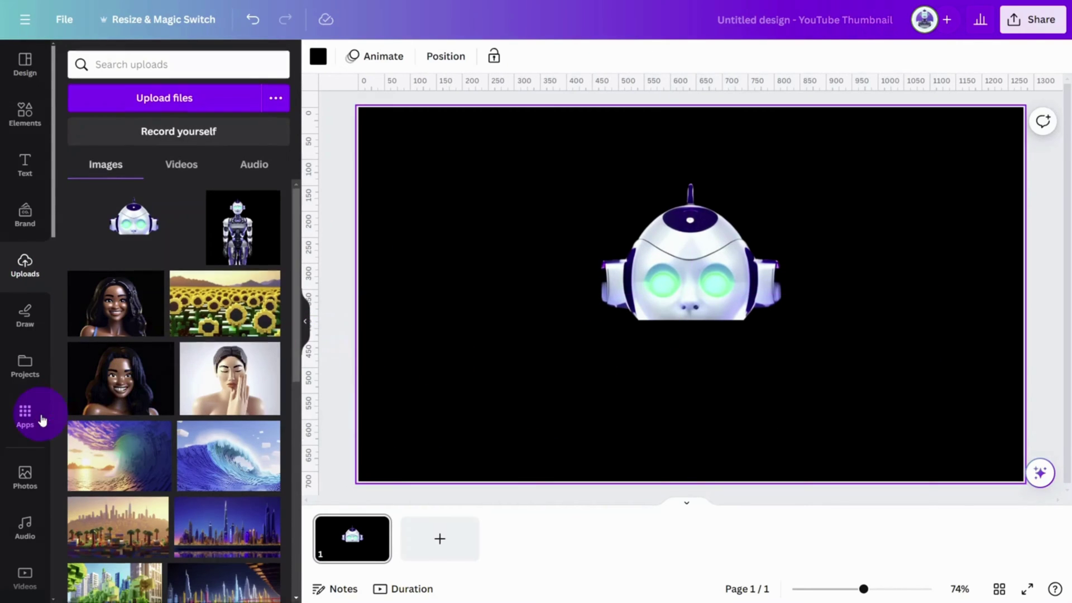
click(148, 70)
text(EASY REFLECTIO)
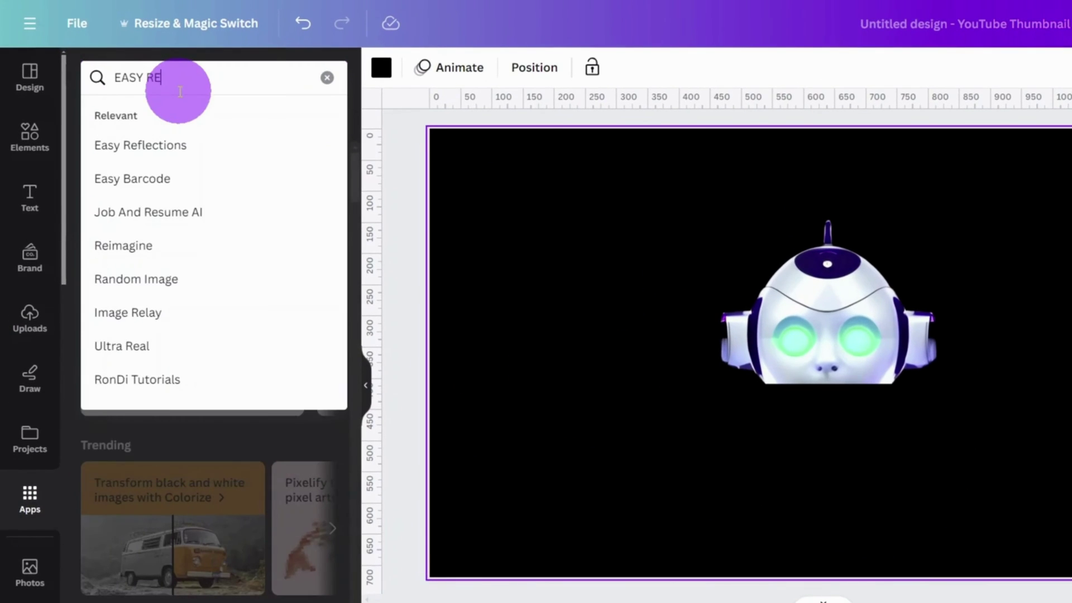
text(N)
key(Return)
click(128, 132)
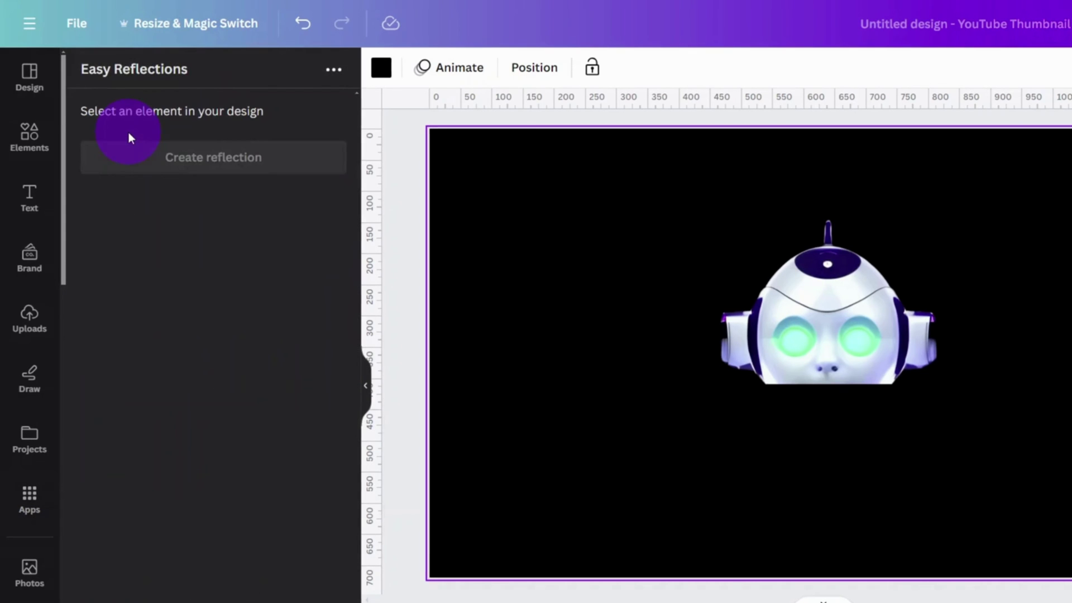
Add an Easy Reflections copy of the robot: position Below, offset 1, opacity 100
click(858, 363)
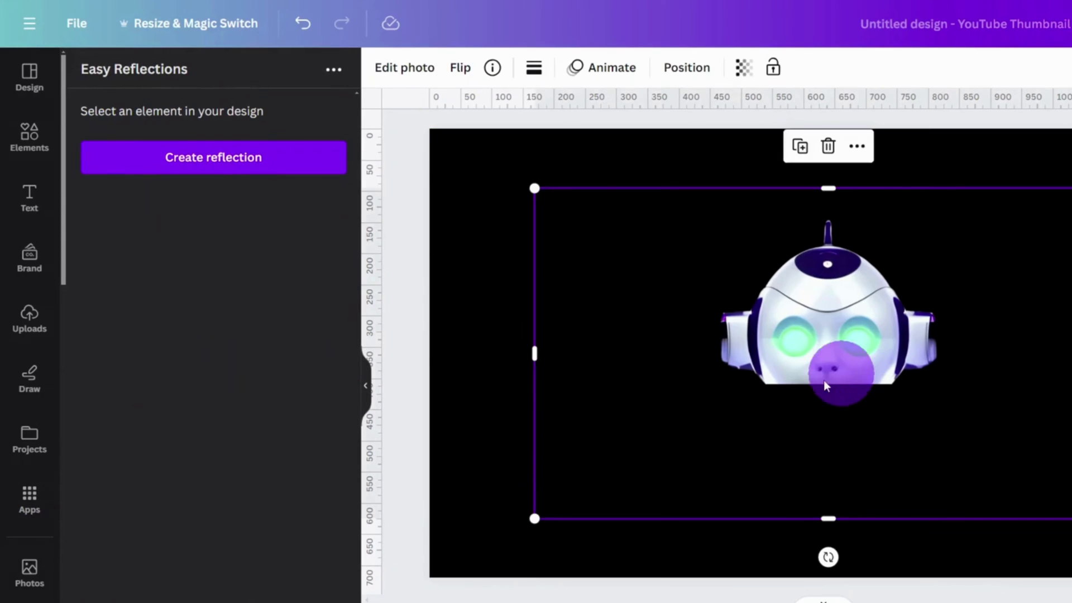
click(202, 164)
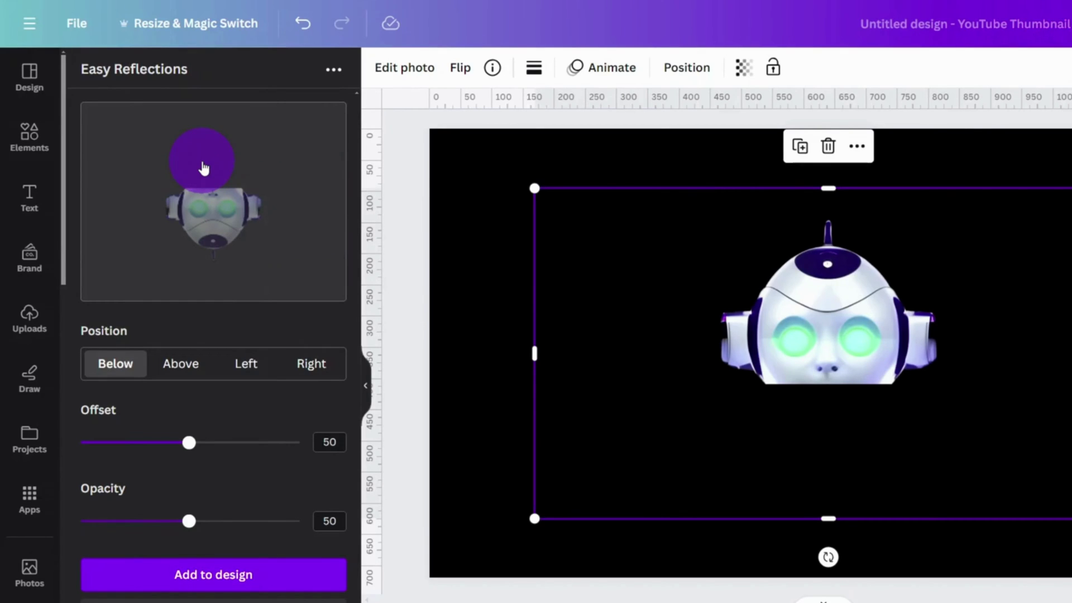
click(180, 368)
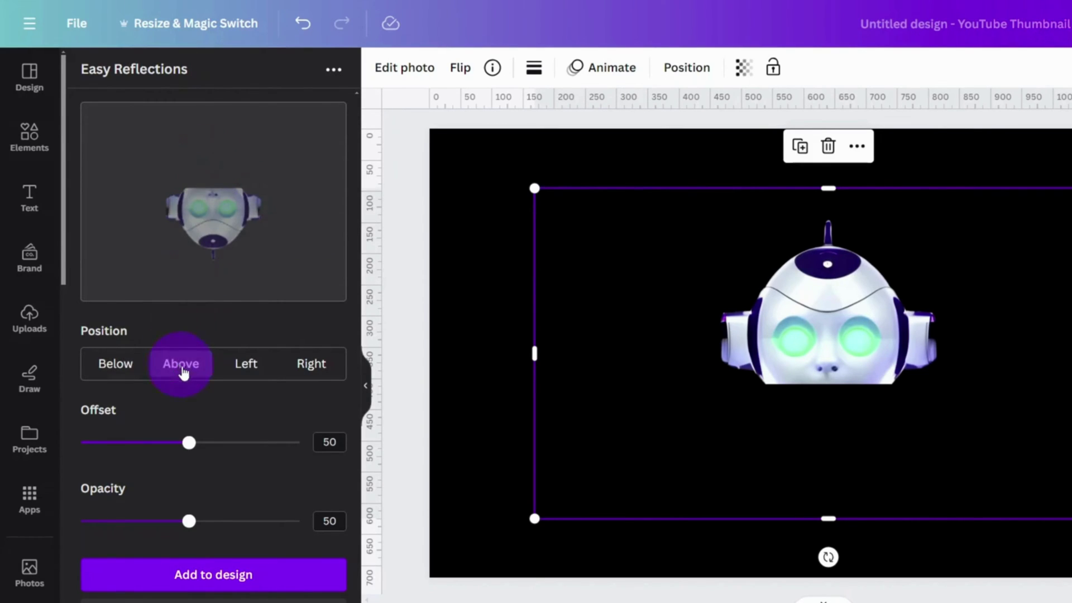
click(229, 367)
click(307, 368)
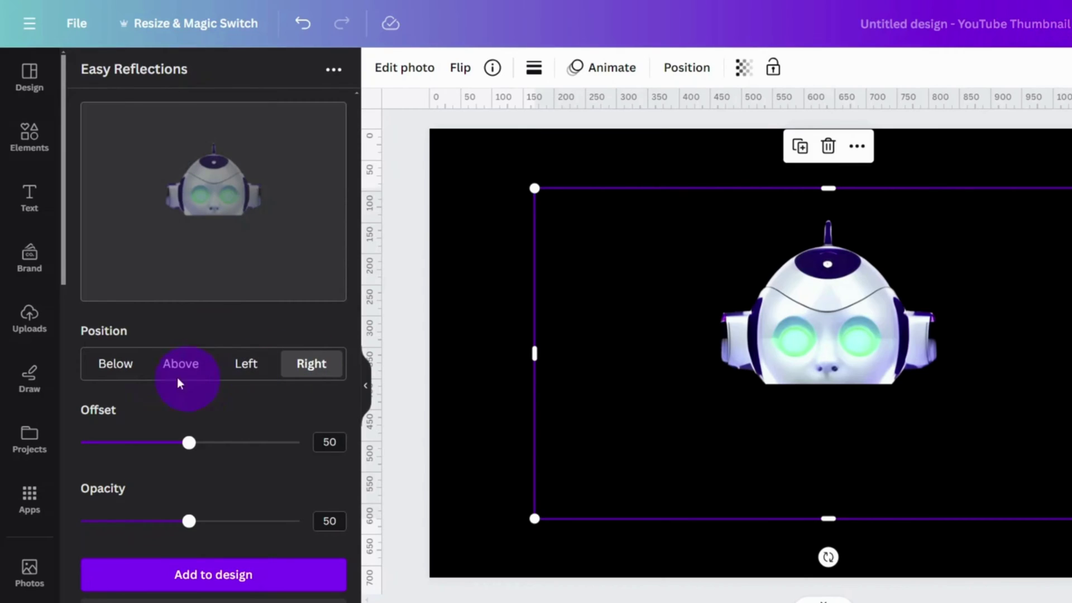
click(98, 365)
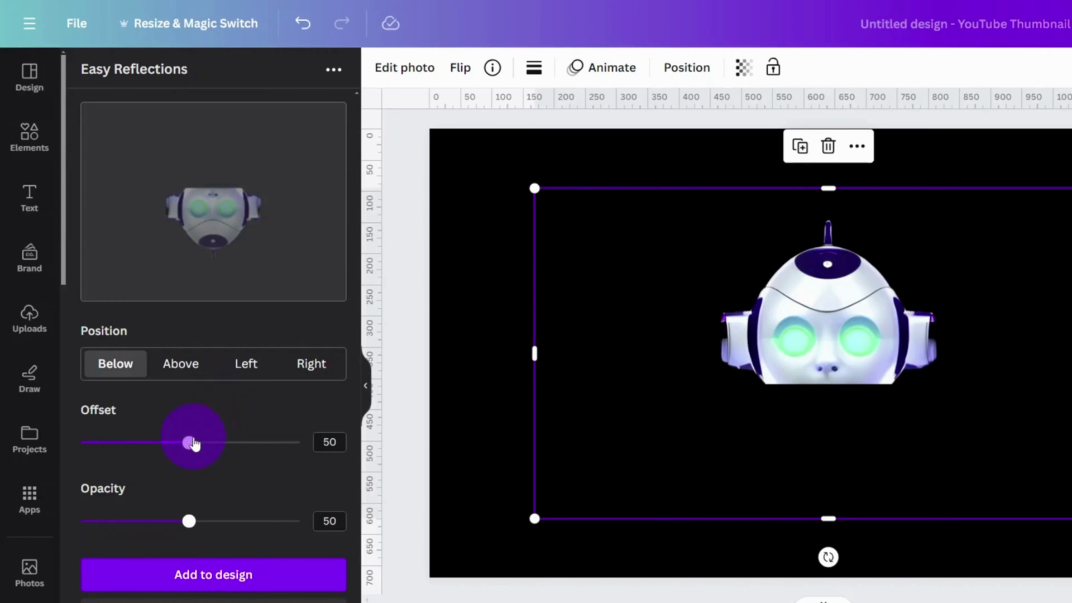
drag(189, 443, 58, 455)
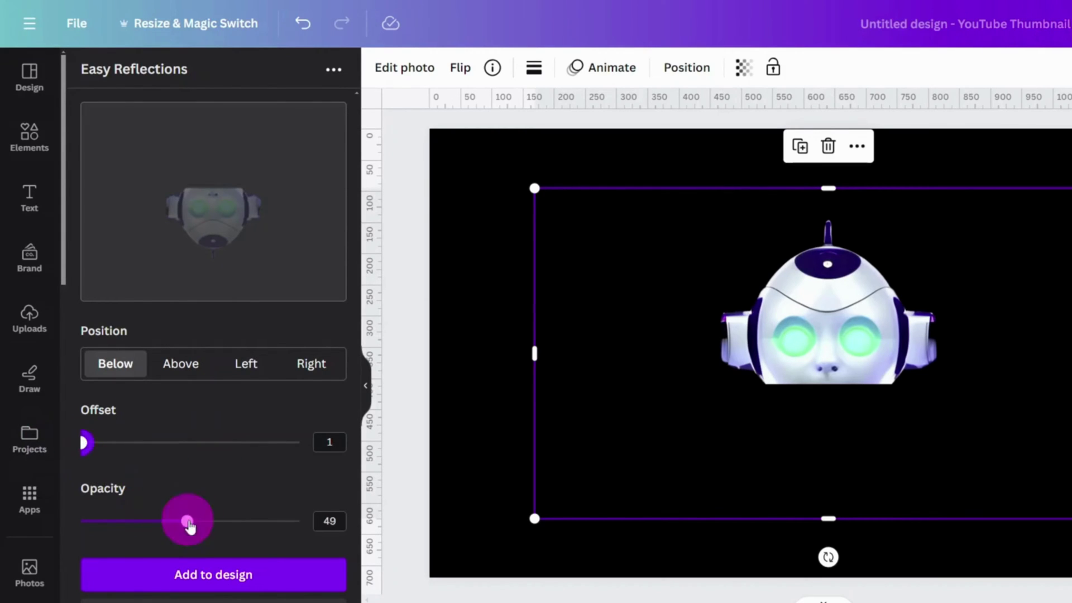
drag(188, 521, 303, 556)
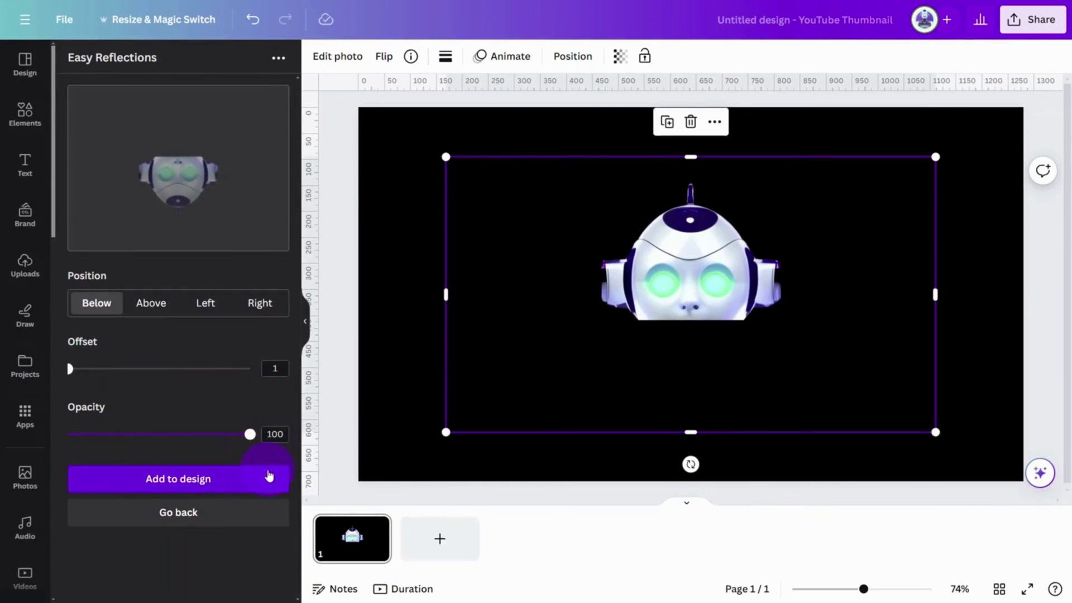
click(269, 475)
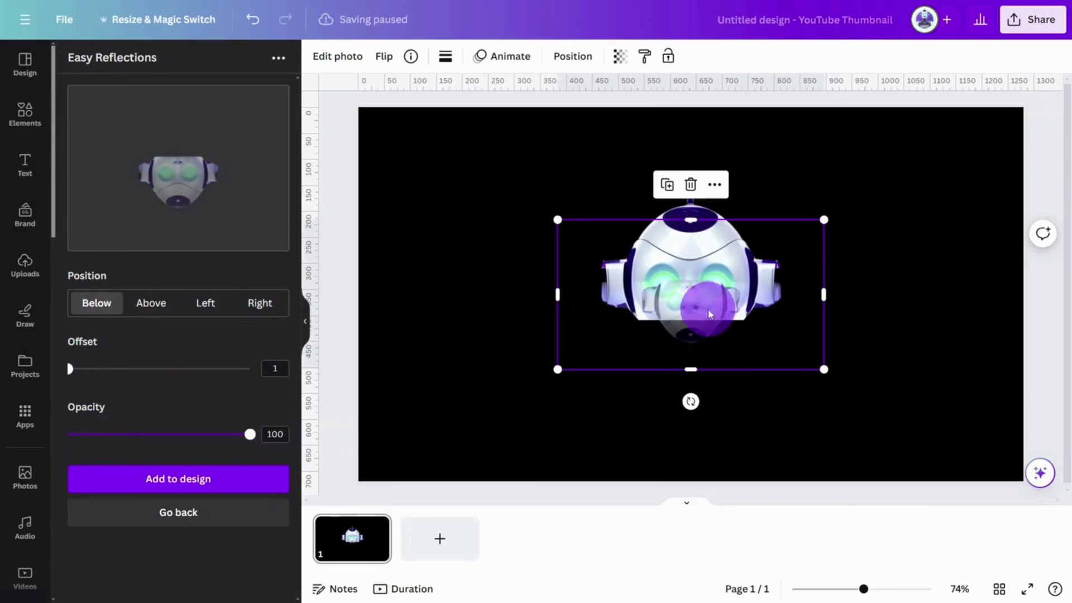
Resize the reflection to match the robot and align it directly beneath its base
drag(701, 304, 710, 419)
drag(821, 326, 862, 292)
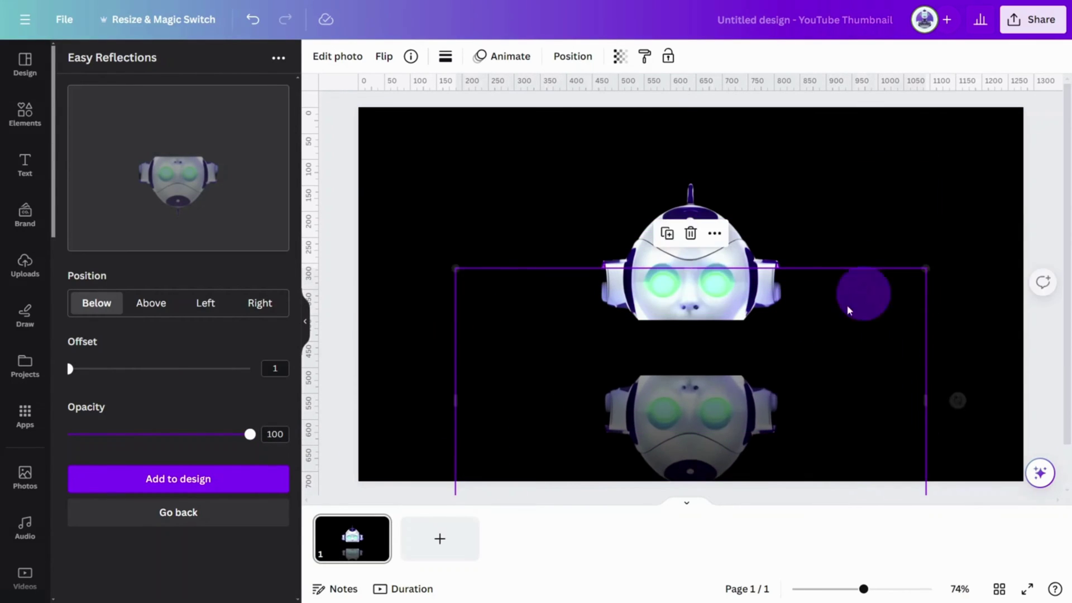
drag(720, 391, 718, 350)
drag(924, 222, 929, 210)
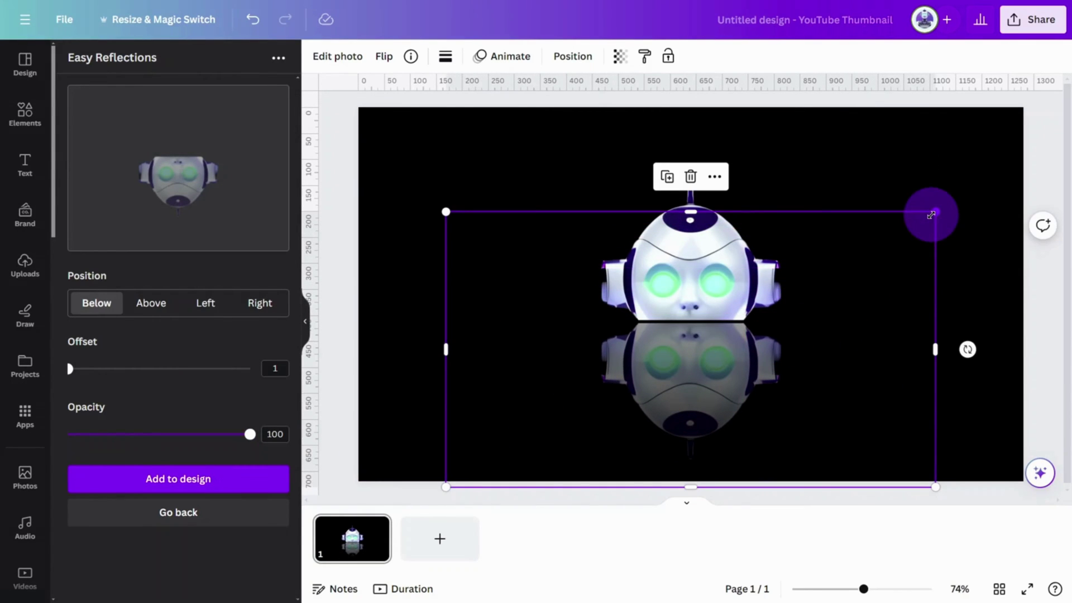
drag(725, 340, 725, 354)
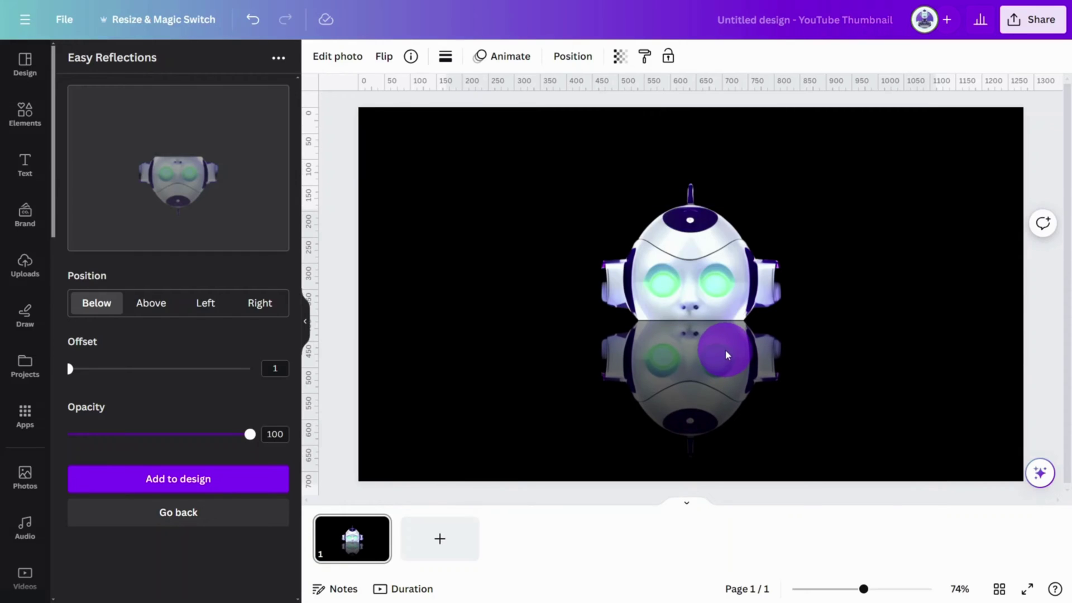
click(974, 280)
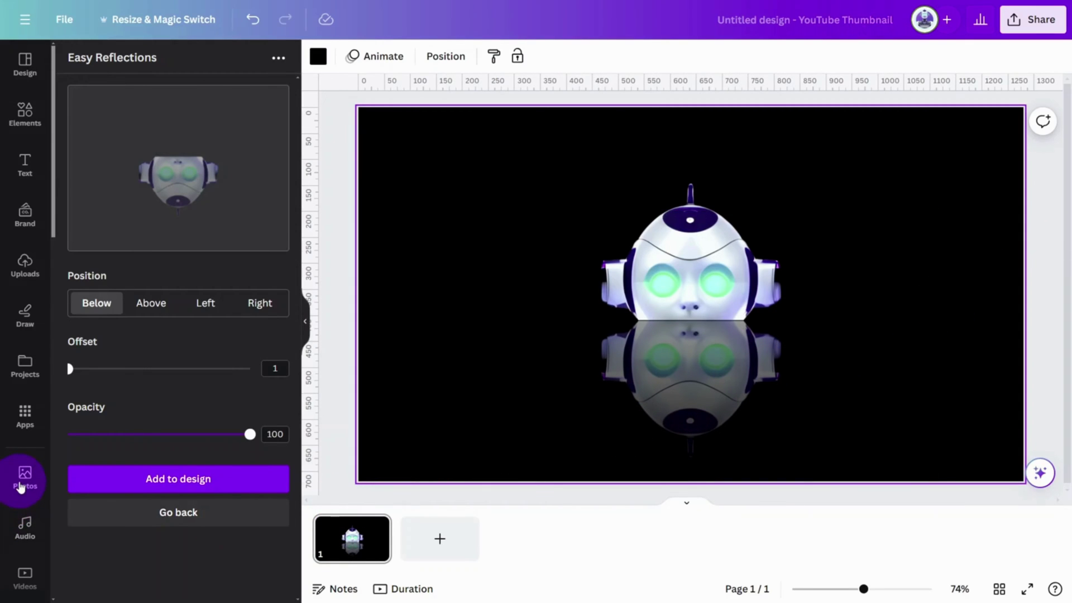
Search Photos for 'NIGHT SKY WITH STARS' and add the purple clouds photo
click(21, 487)
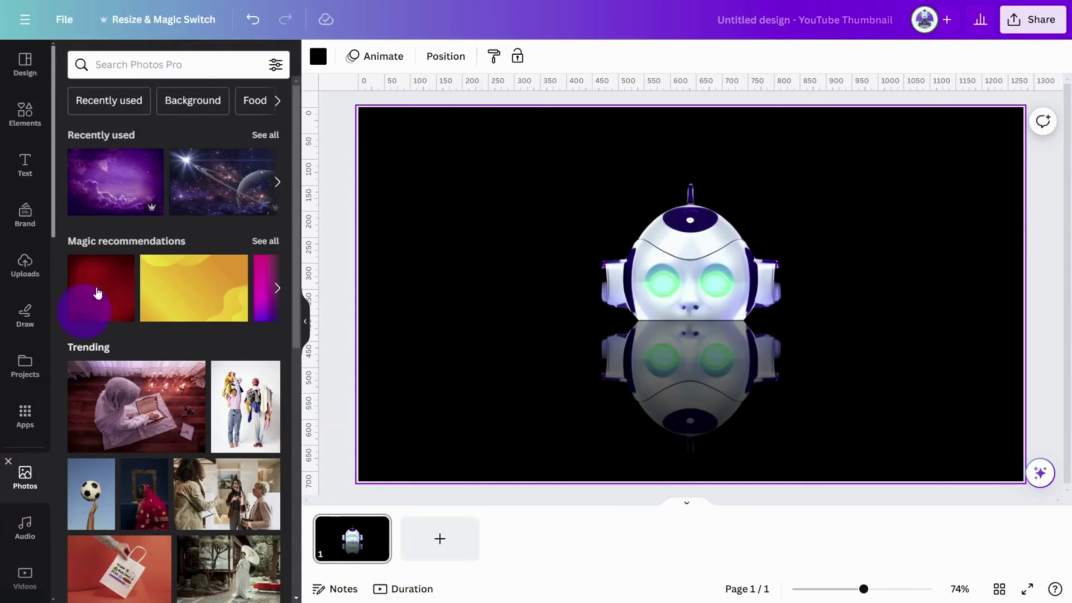
click(178, 64)
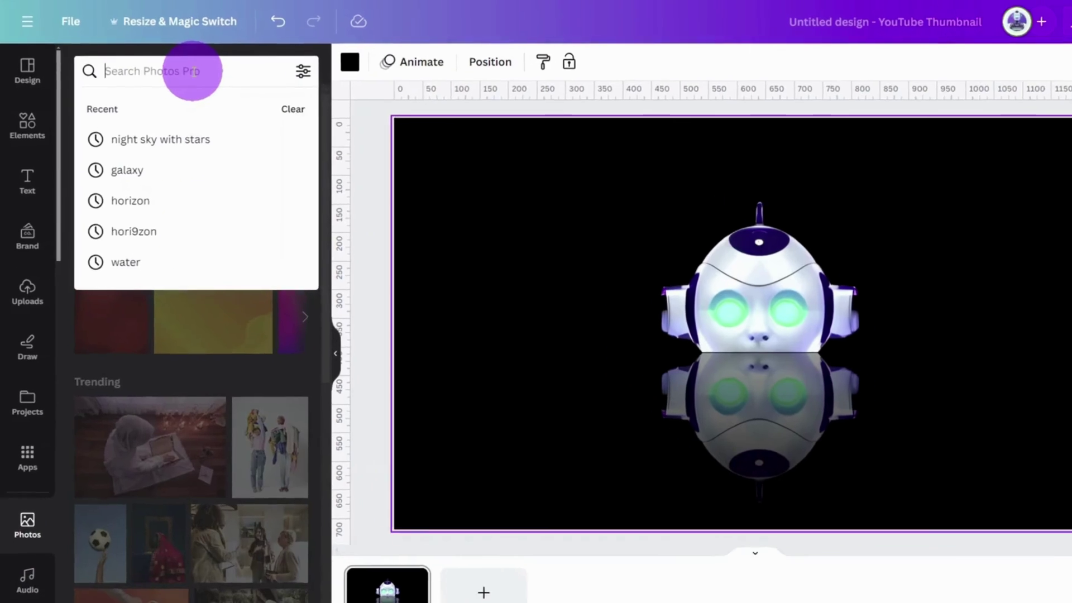
text(NIGHT)
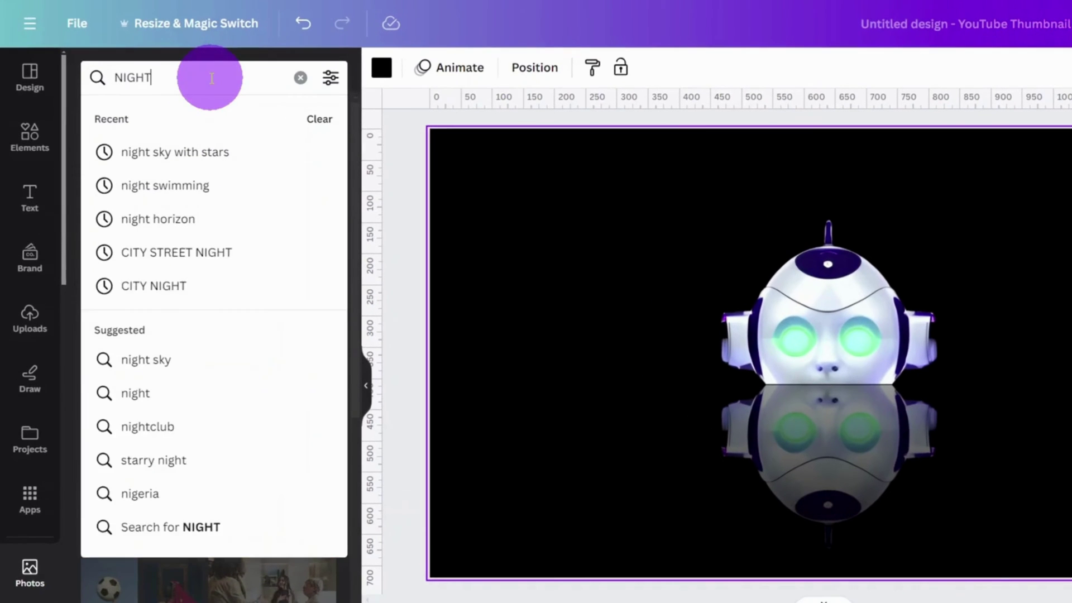
text( SKY WITH STARS)
key(Return)
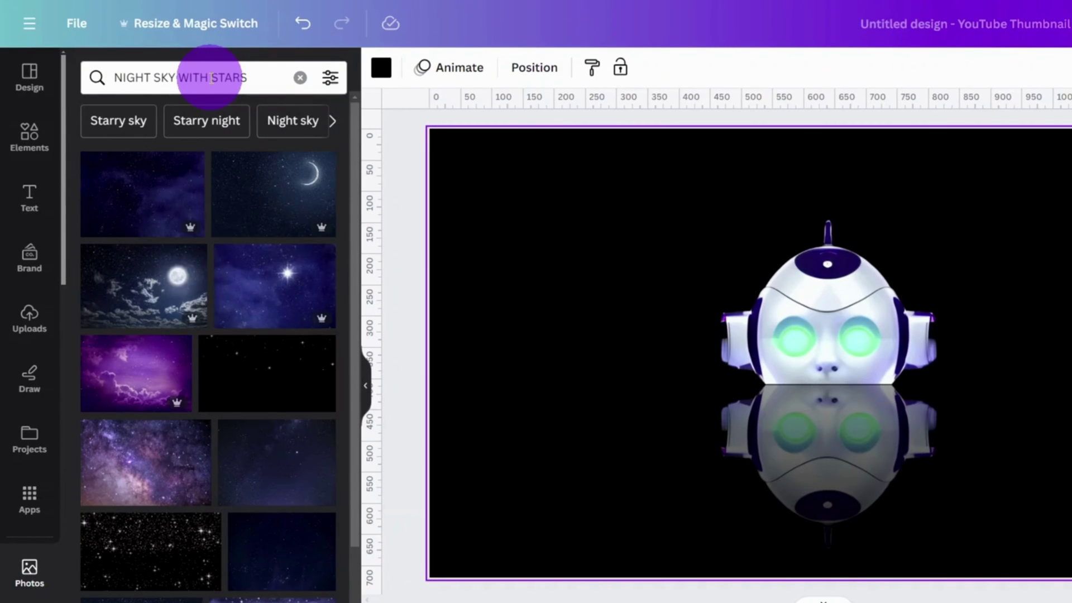
click(136, 359)
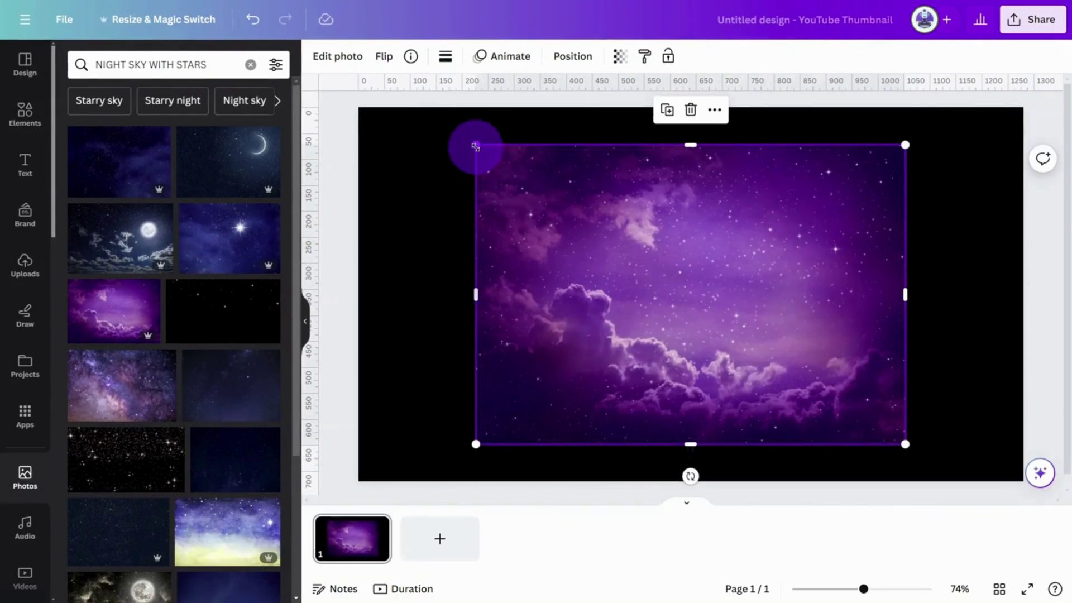
Stretch the sky photo to the full canvas width and move it into the upper half
drag(475, 146, 323, 115)
drag(890, 426, 1020, 526)
drag(893, 376, 881, 242)
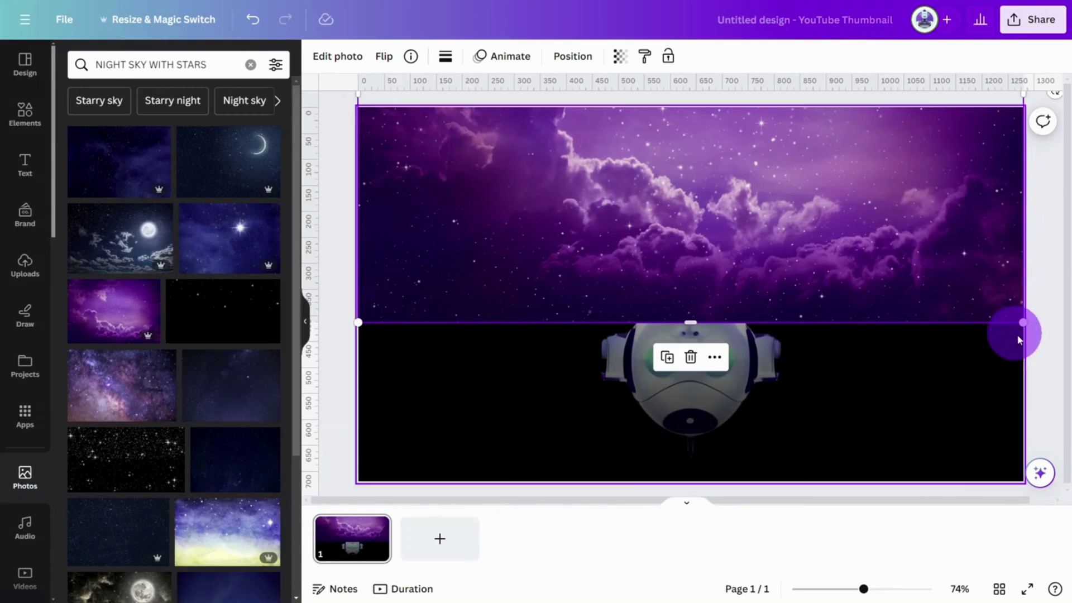
drag(974, 292, 979, 290)
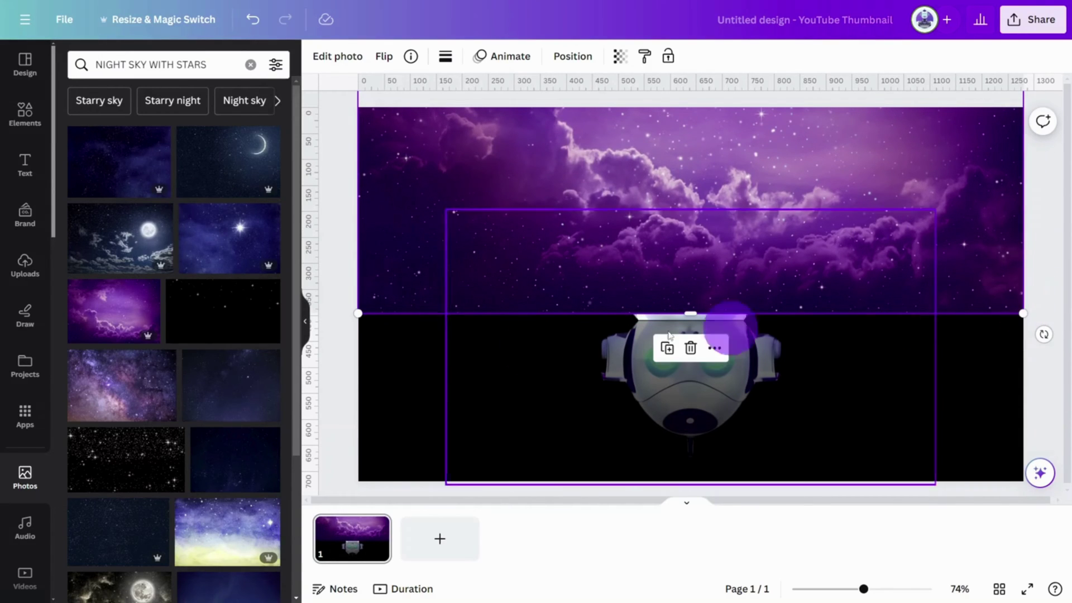
Generate an Easy Reflections copy of the sky with offset 1 and add it
click(28, 417)
click(81, 130)
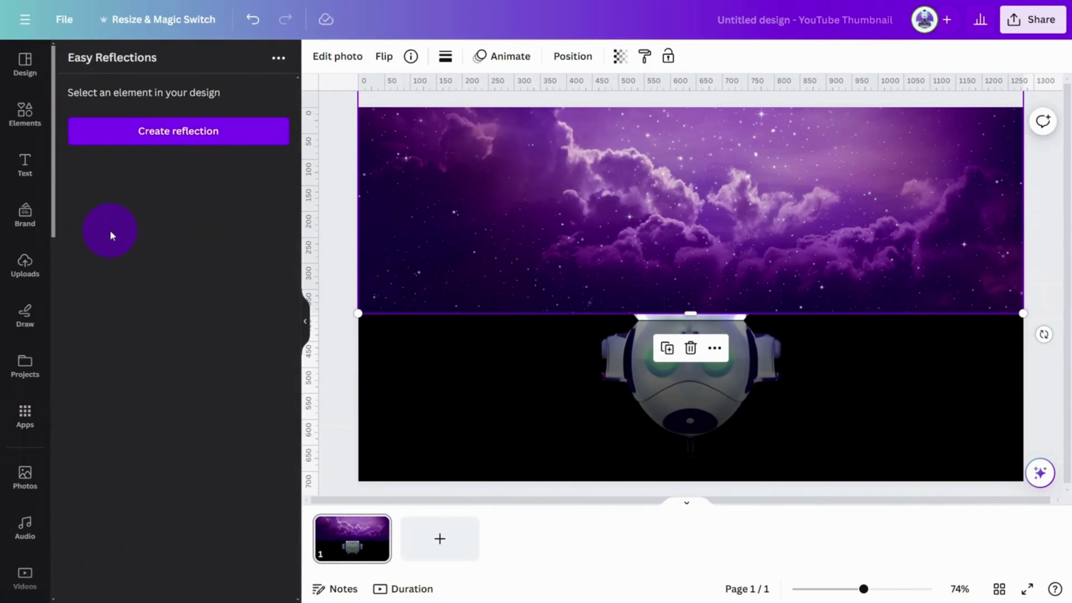
click(139, 135)
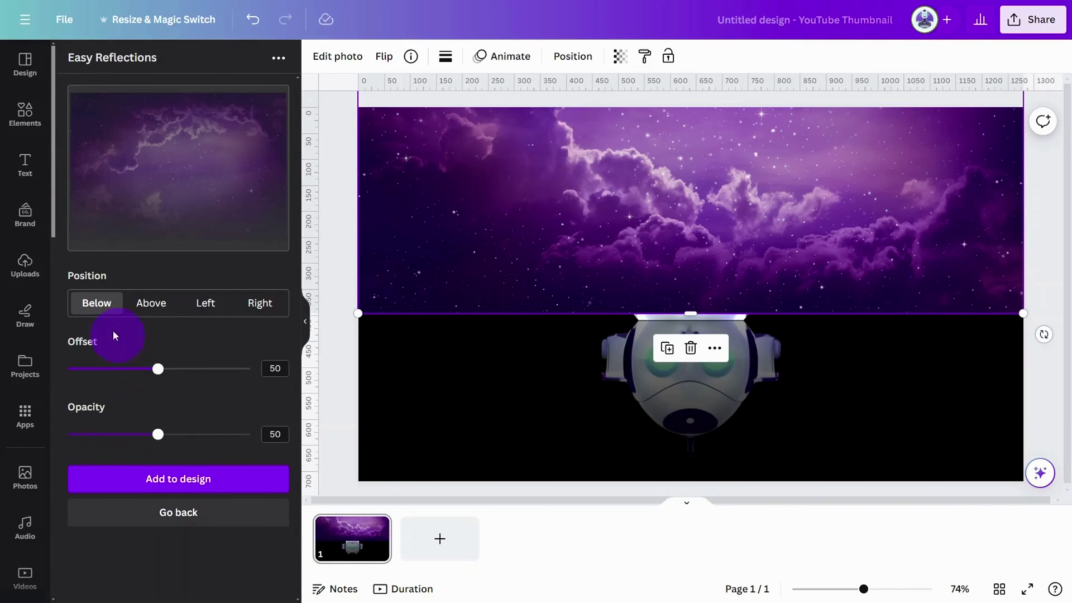
drag(124, 374, 70, 370)
click(168, 479)
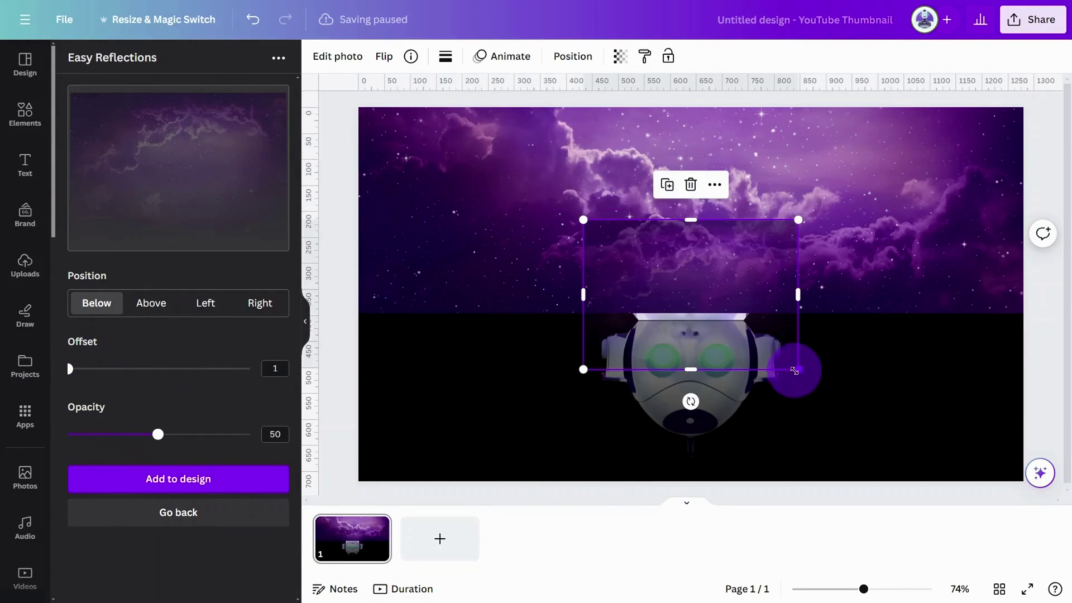
Enlarge the sky reflection below the horizon and send both sky layers to the back
drag(798, 372, 1024, 512)
drag(888, 196, 884, 448)
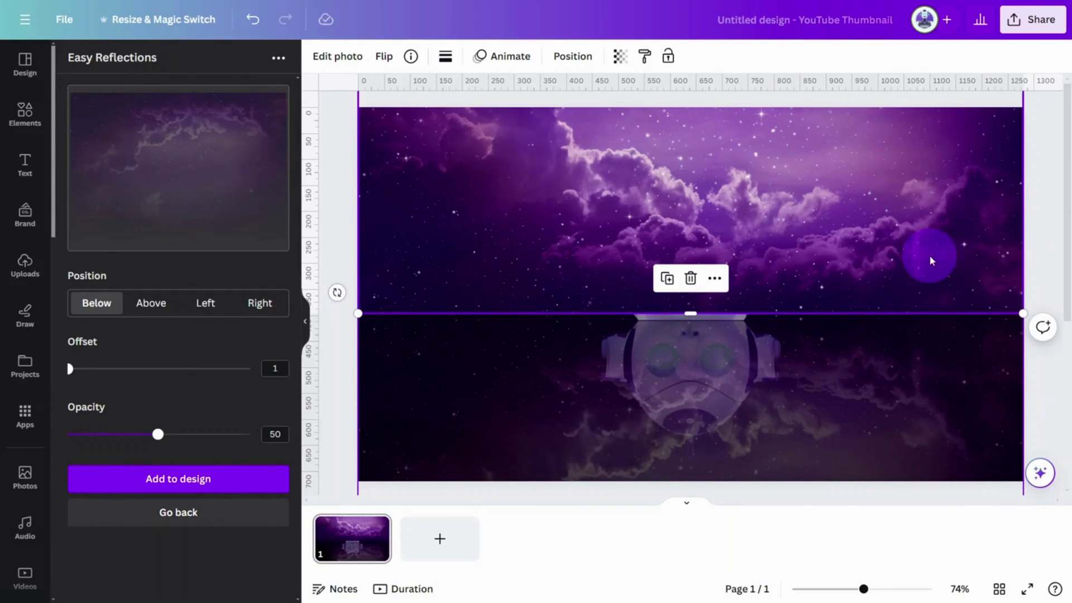
drag(1041, 187, 960, 356)
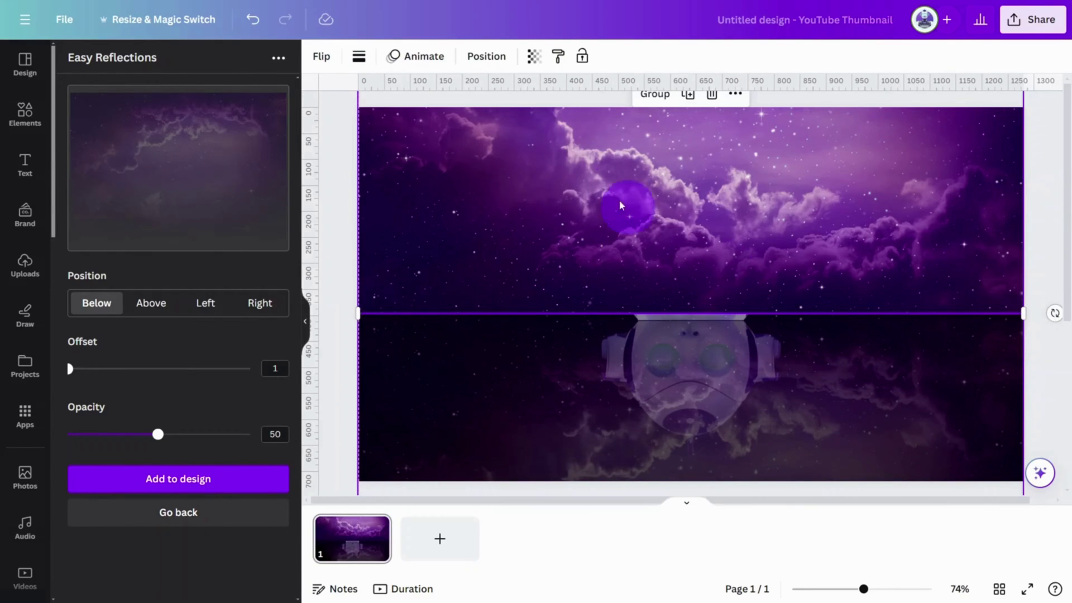
click(486, 56)
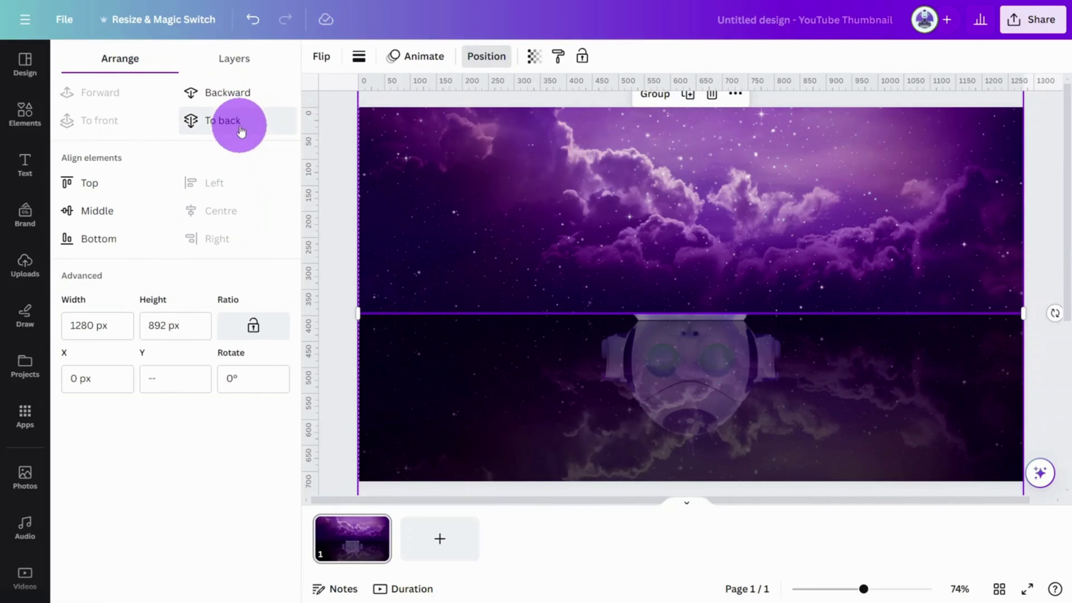
click(241, 131)
click(1040, 217)
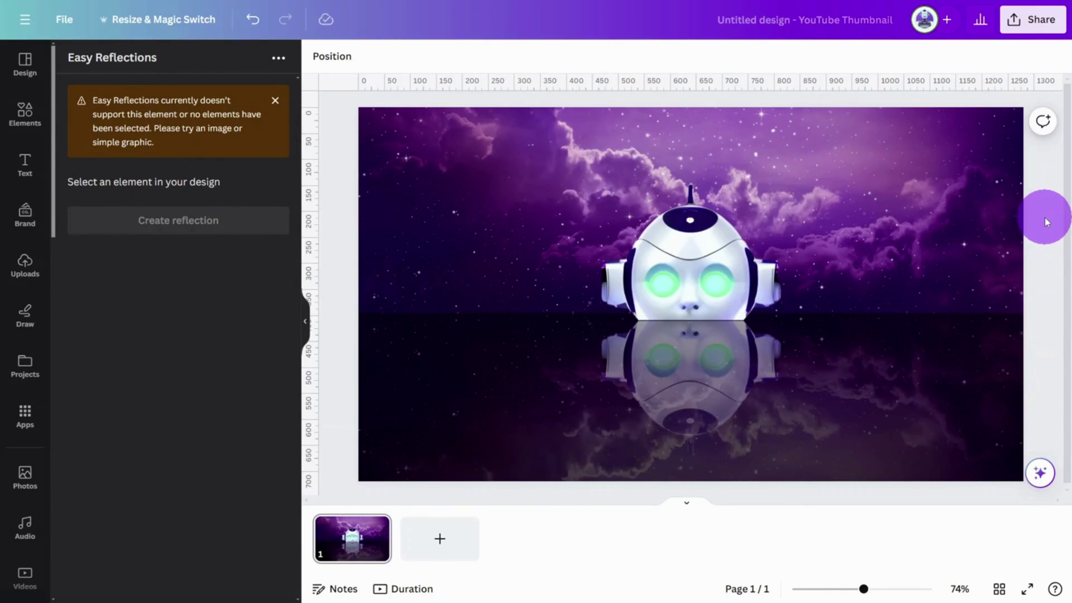
Add a 'PINE TREE SILHOUETTES' graphic and place it along the left horizon
click(29, 124)
click(124, 66)
text(P)
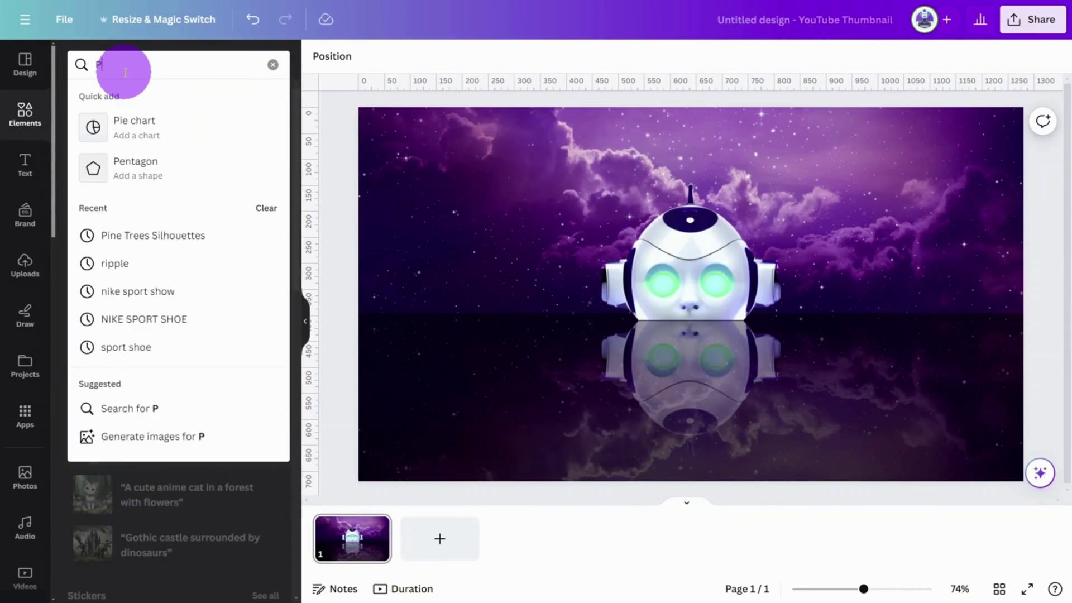
text(INE TREE SILHOUETTES)
key(Return)
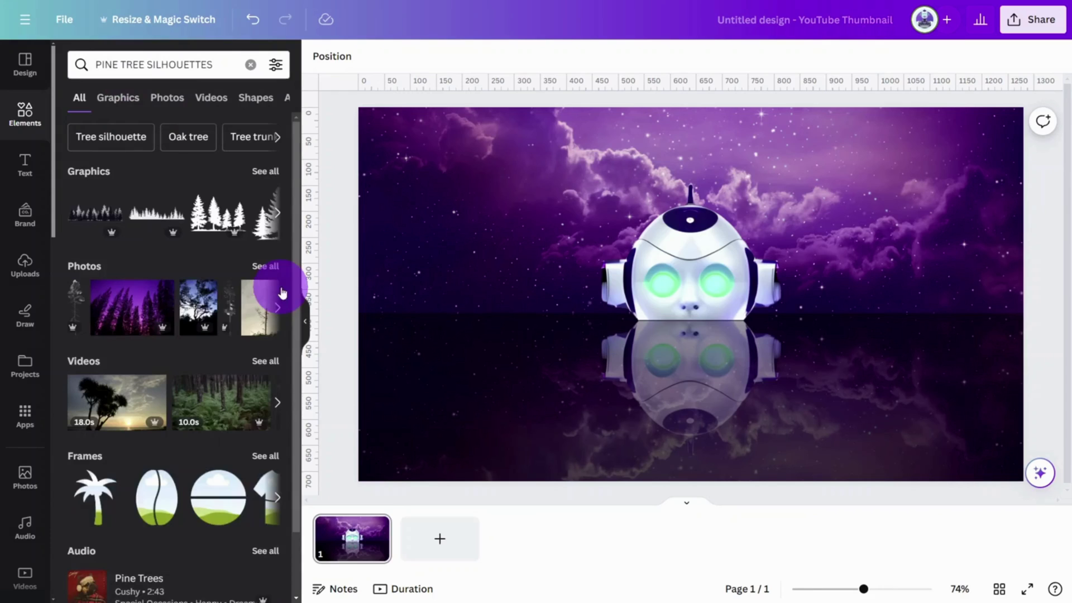
click(109, 223)
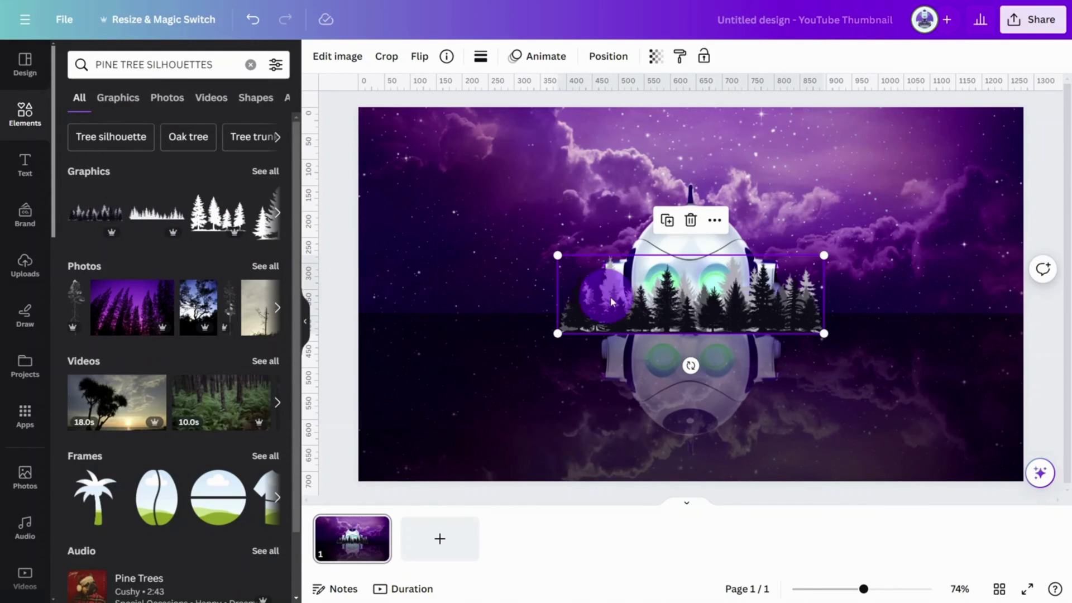
drag(627, 299, 441, 291)
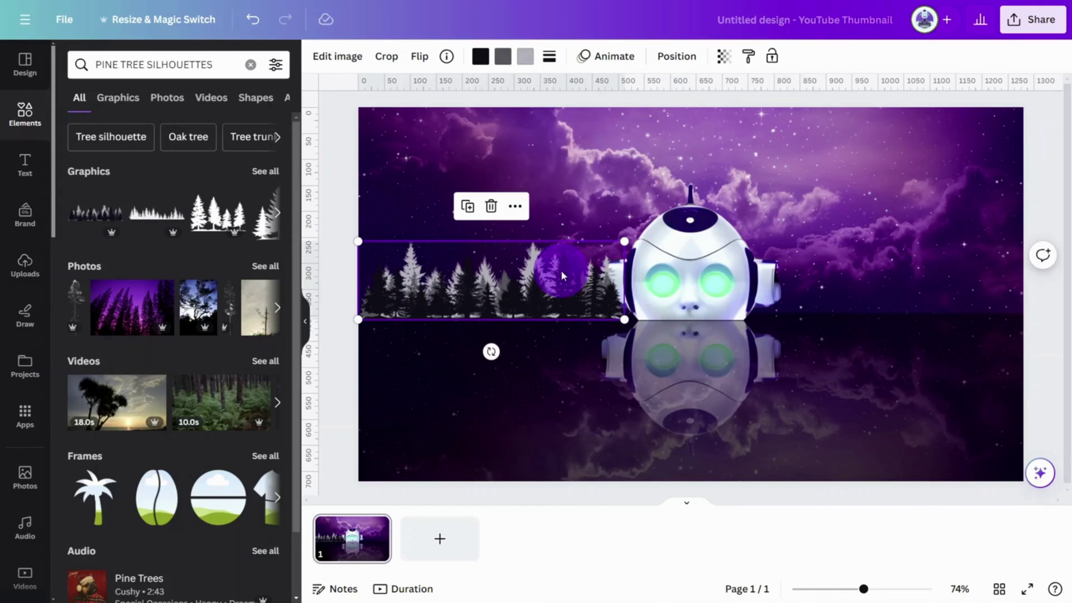
Recolour the trees' three swatches to purples and extend the treeline across the right side
click(481, 58)
click(229, 334)
click(502, 57)
click(114, 333)
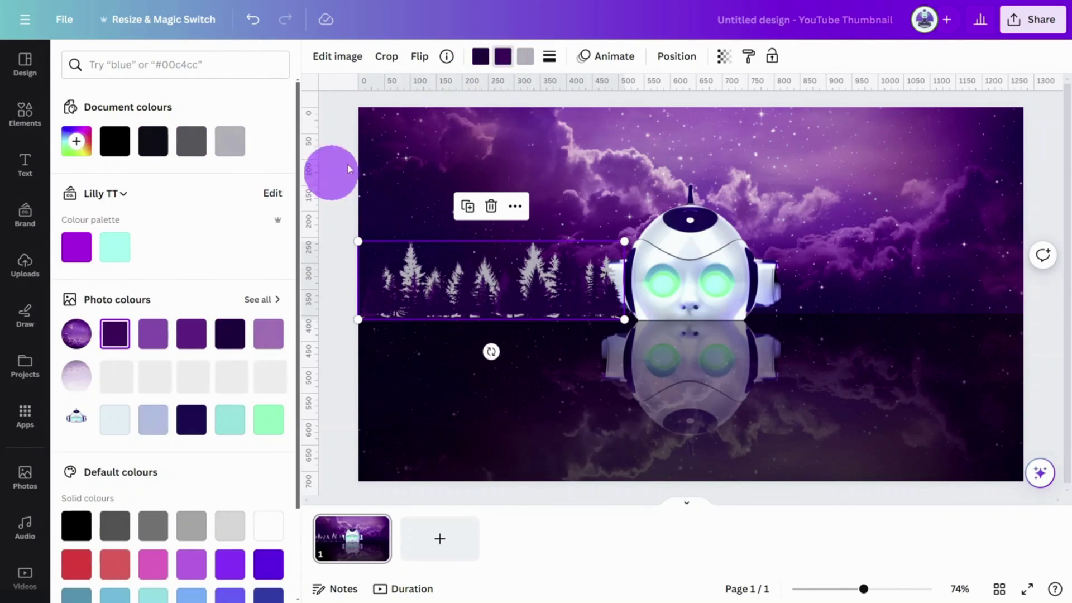
click(524, 57)
click(191, 333)
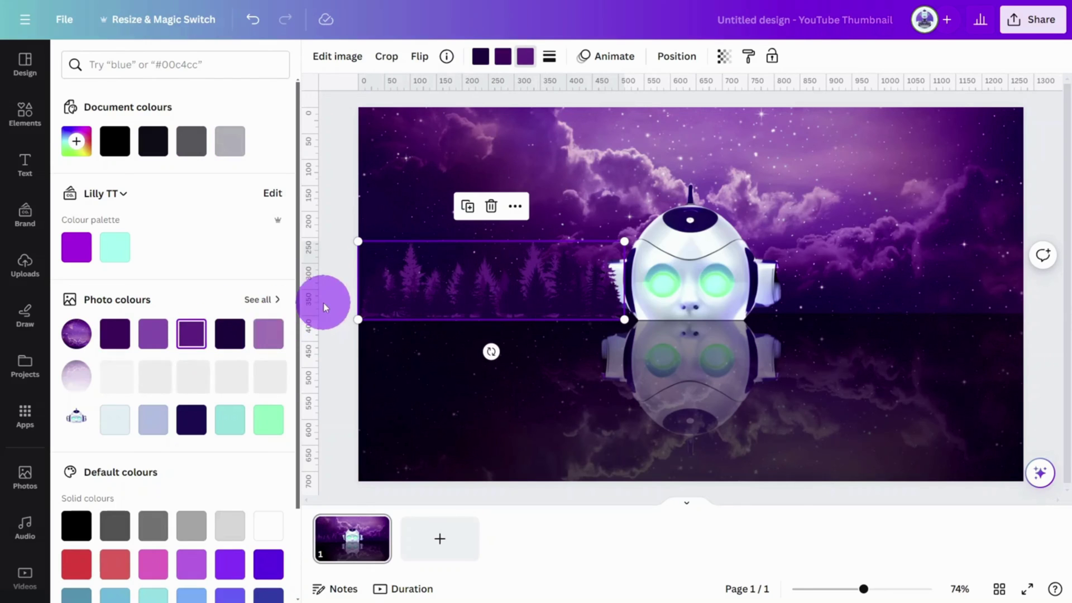
click(444, 293)
drag(443, 292, 948, 283)
Group both tree strips with Ctrl+G and move the group below the robot in Layers
click(823, 303)
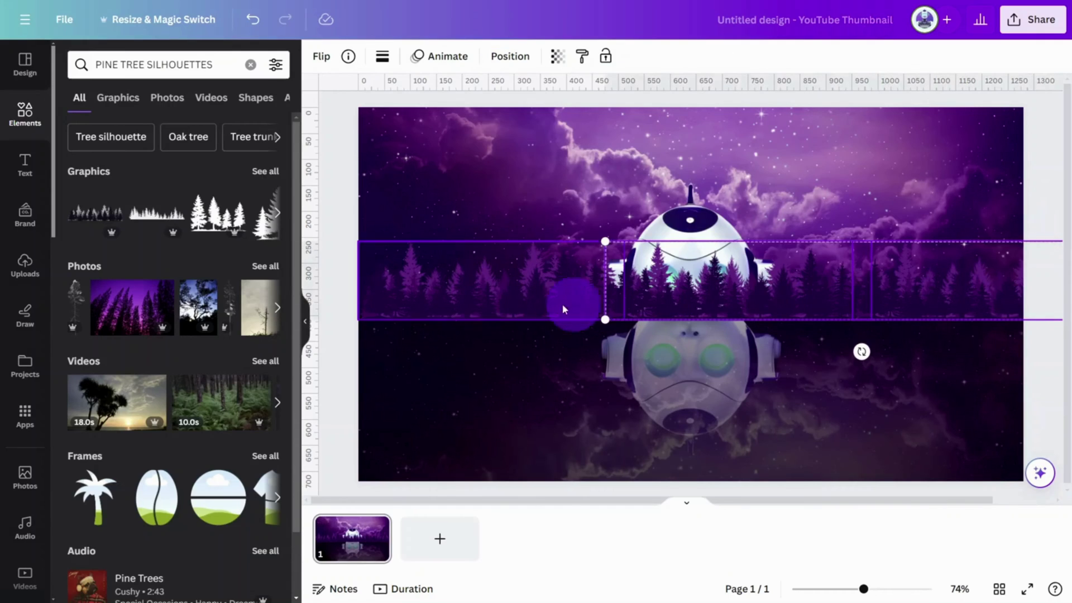
shift+click(533, 303)
key(ctrl+g)
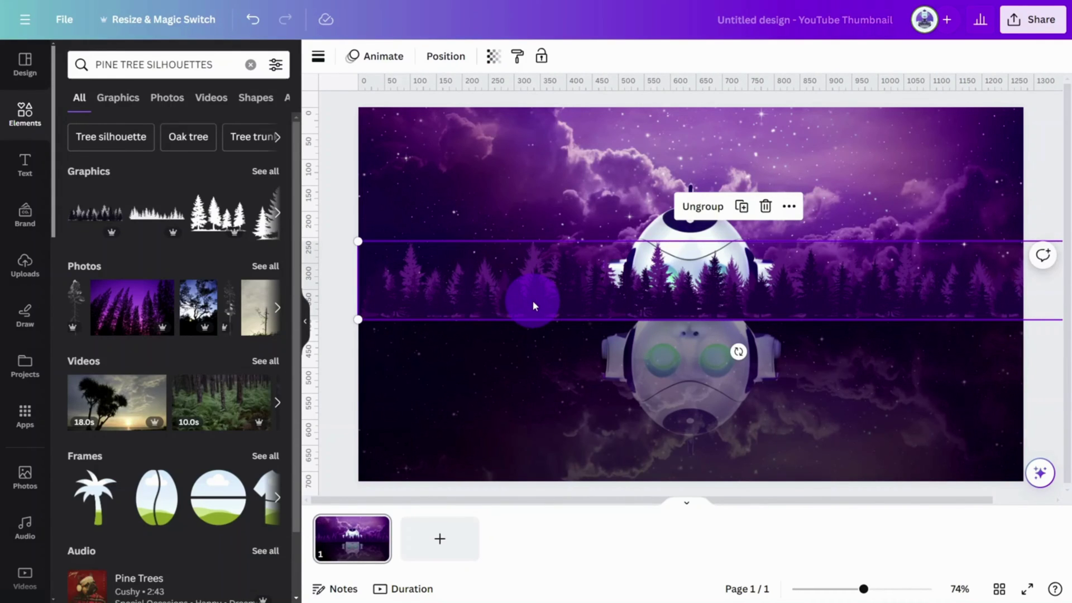
drag(723, 299, 712, 300)
click(453, 60)
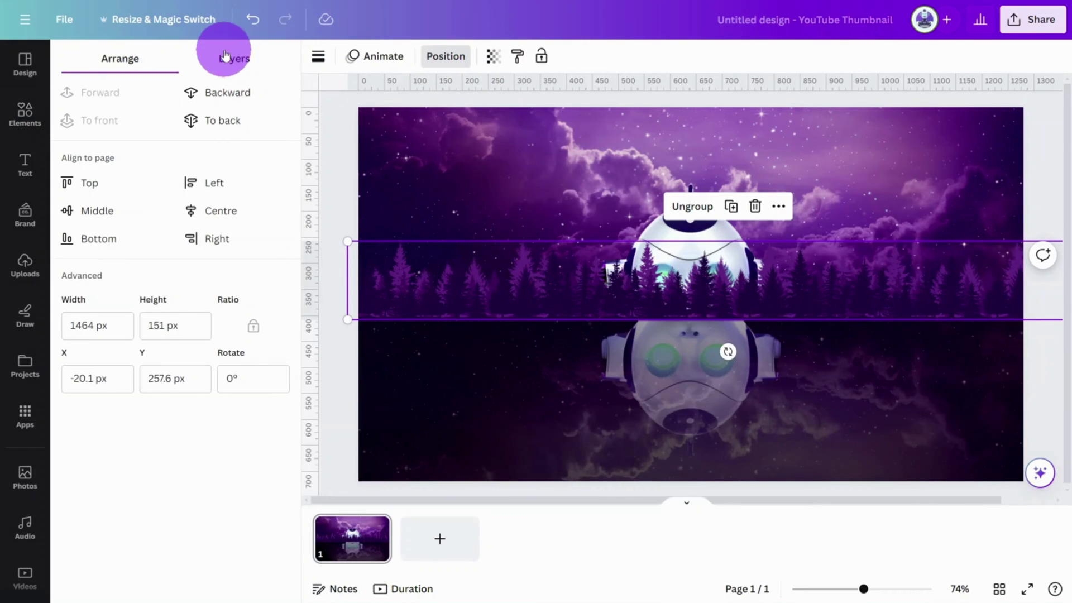
click(225, 56)
drag(191, 148, 204, 257)
click(299, 283)
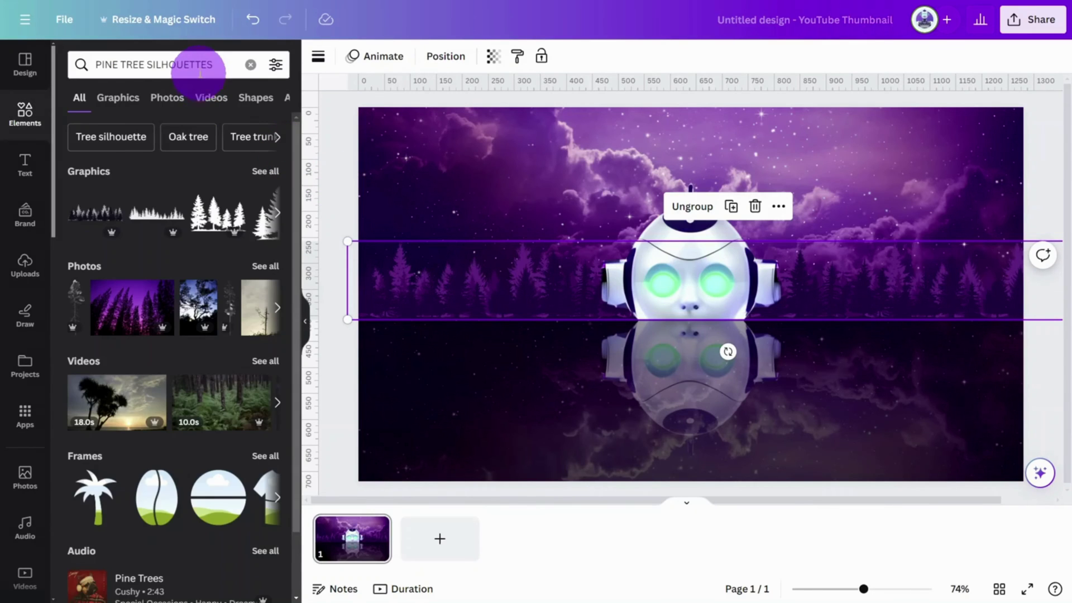
Add a 'LINES GRID TECHNOLOGY' graphic, rotate it 180°, and enlarge it over the upper sky
click(200, 73)
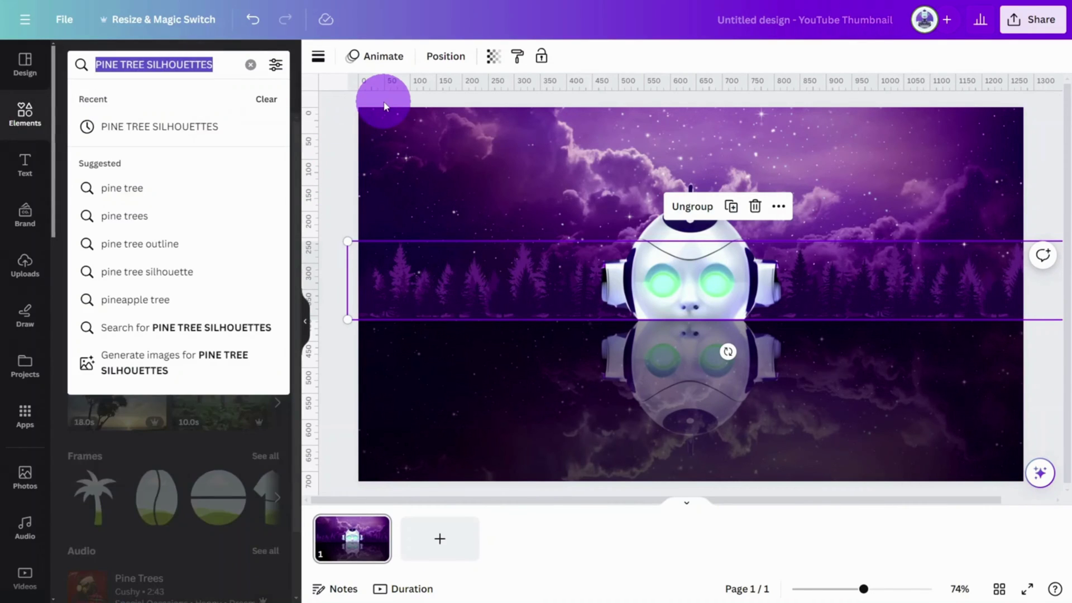
text(LINES GRID TECHNOLOGY)
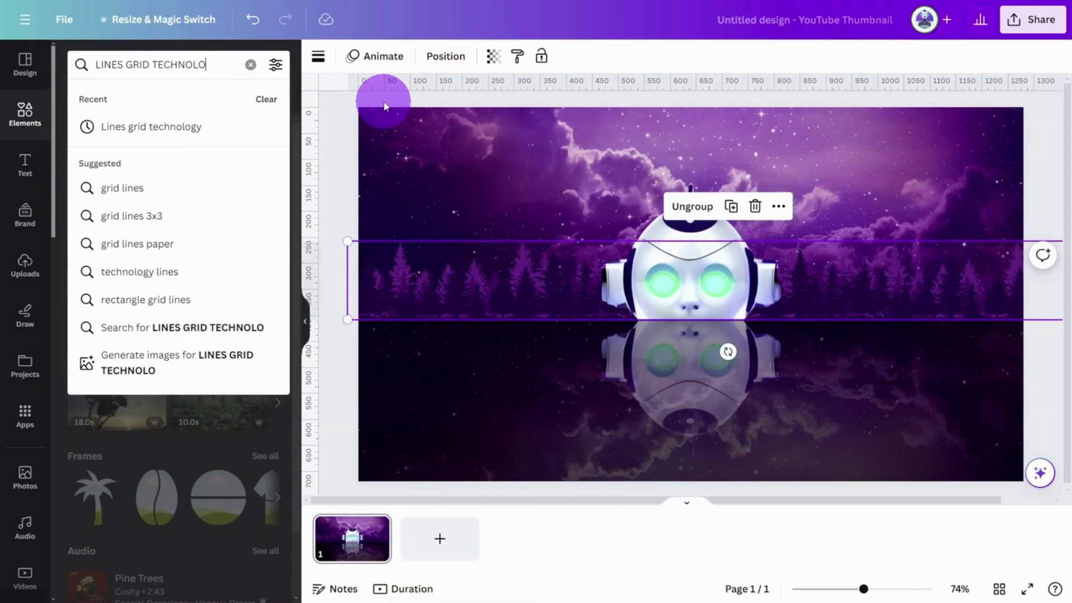
key(Return)
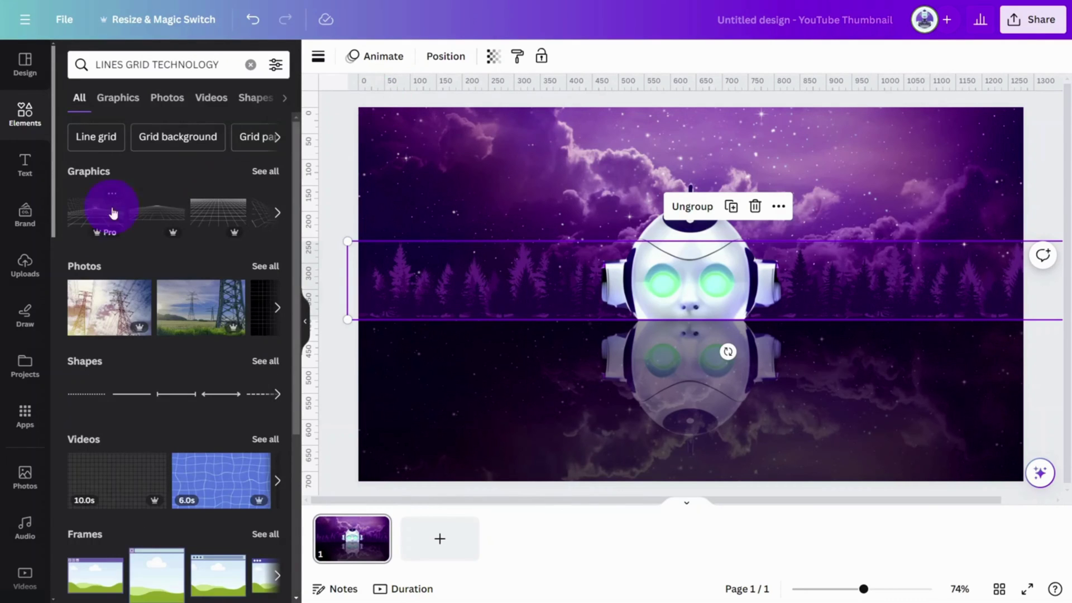
click(150, 216)
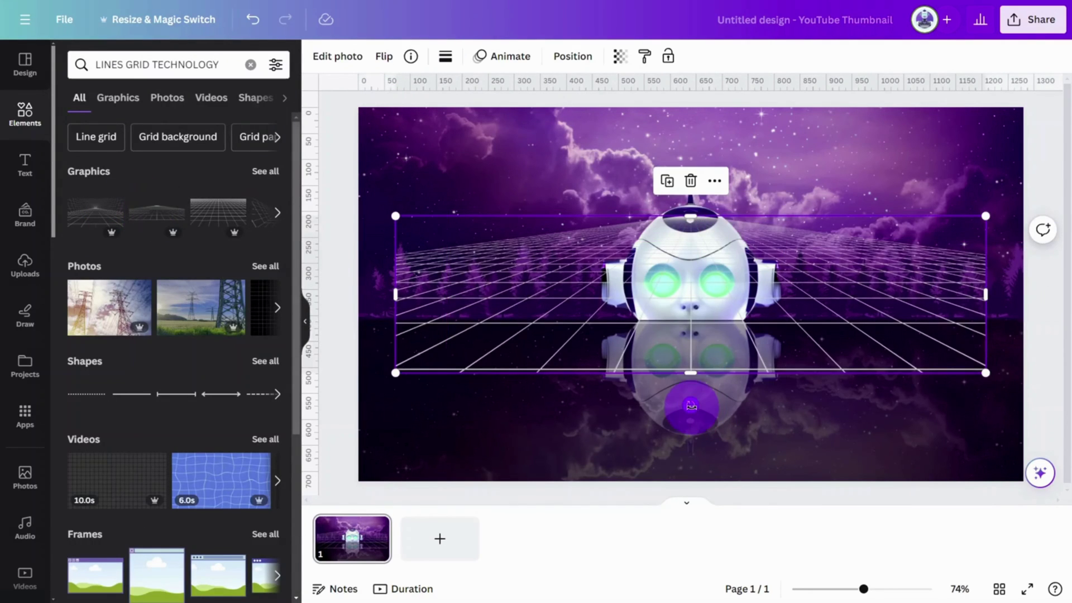
drag(691, 405, 690, 213)
drag(761, 335, 761, 256)
drag(980, 137, 1023, 120)
drag(933, 205, 929, 179)
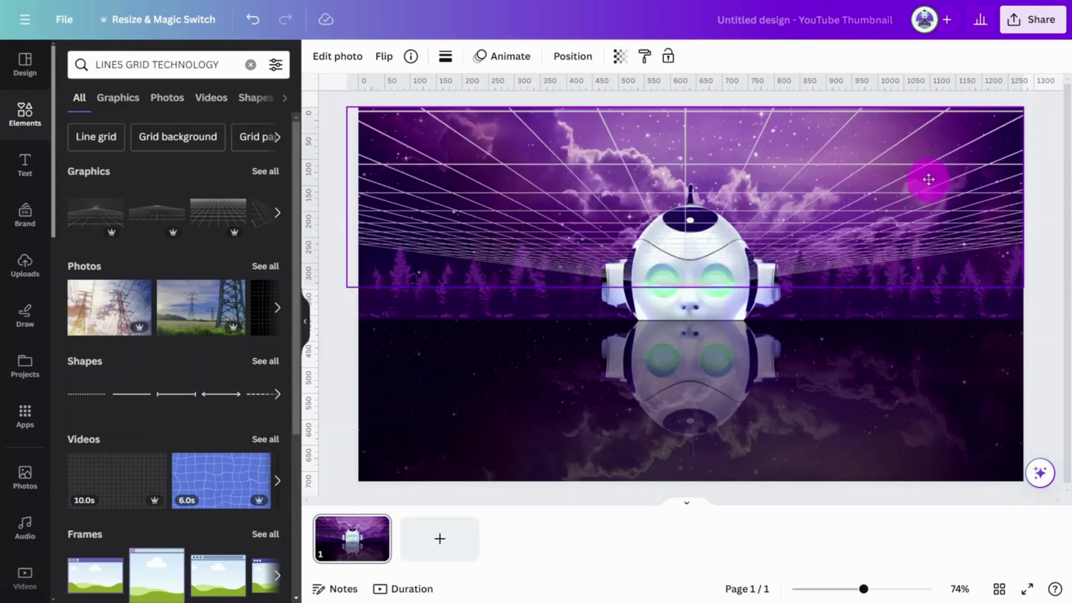
Set the grid's transparency to 60 and move it behind the robot in Layers
click(624, 60)
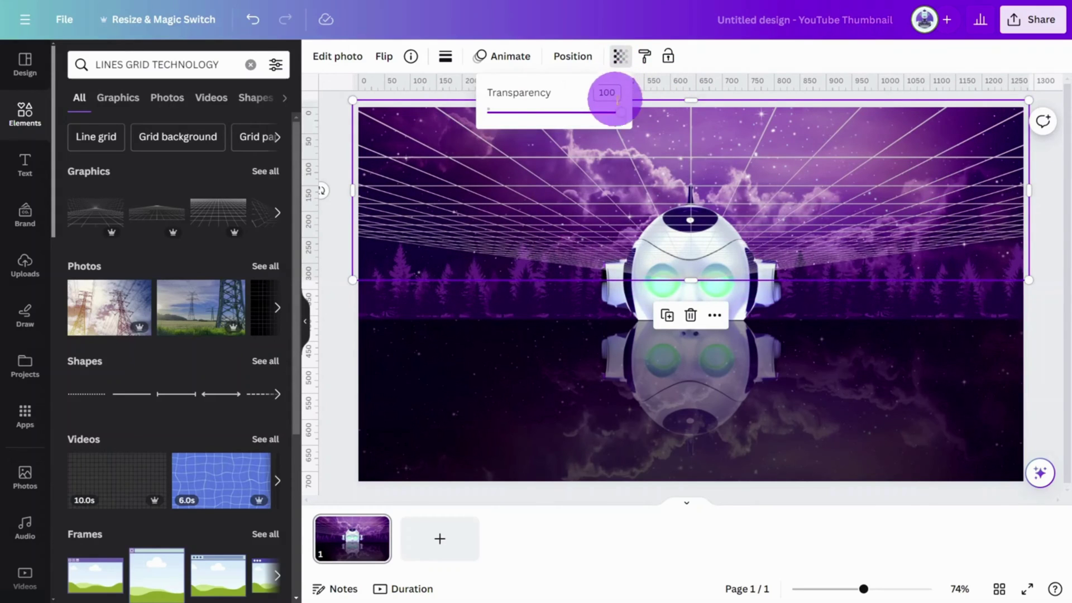
drag(618, 102, 559, 119)
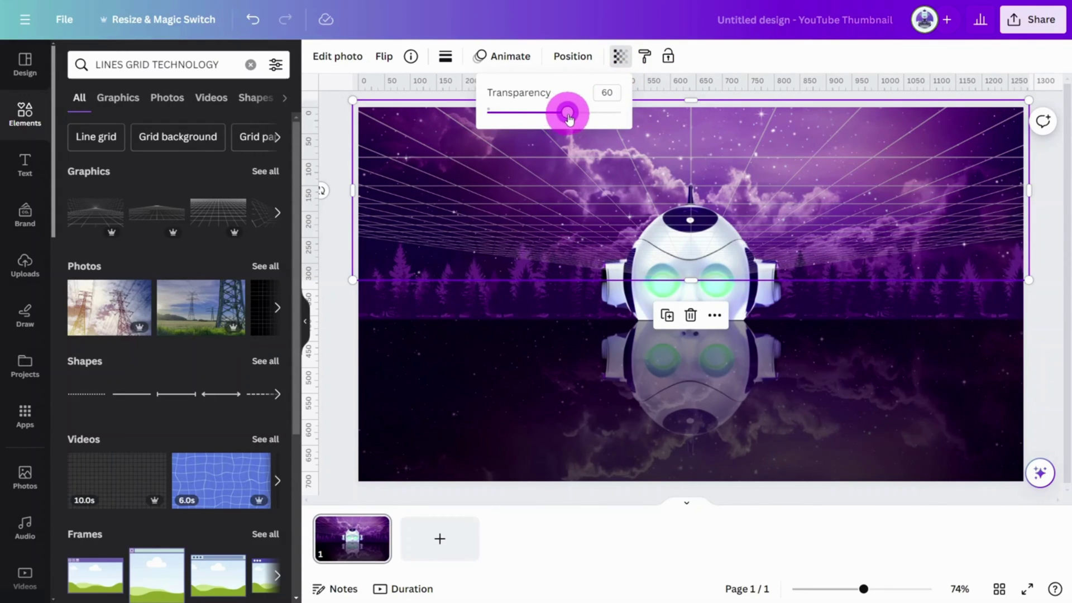
click(727, 69)
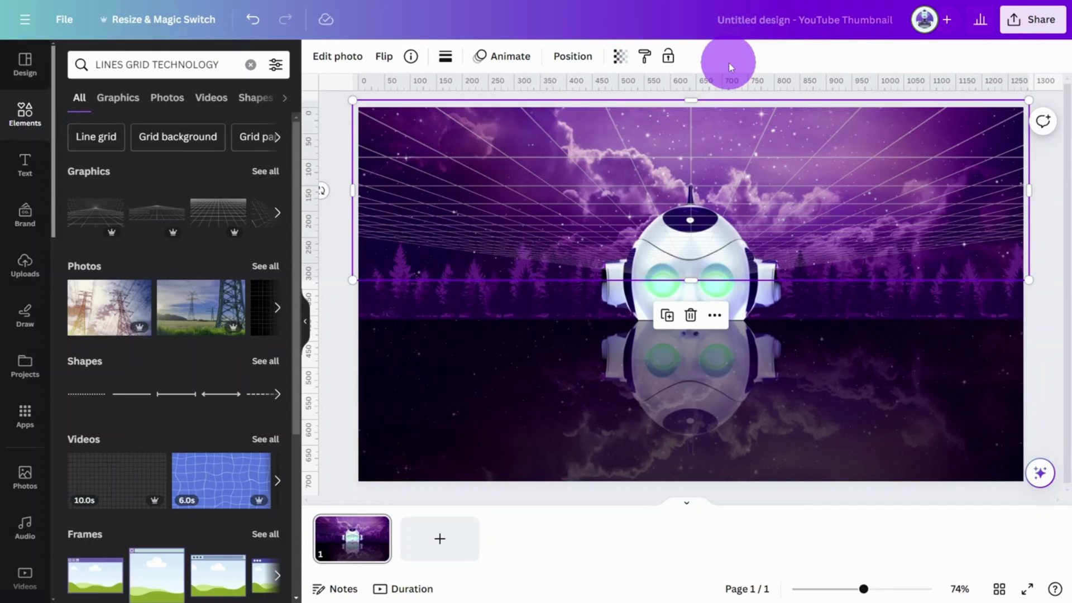
click(573, 56)
drag(222, 156, 218, 299)
click(443, 156)
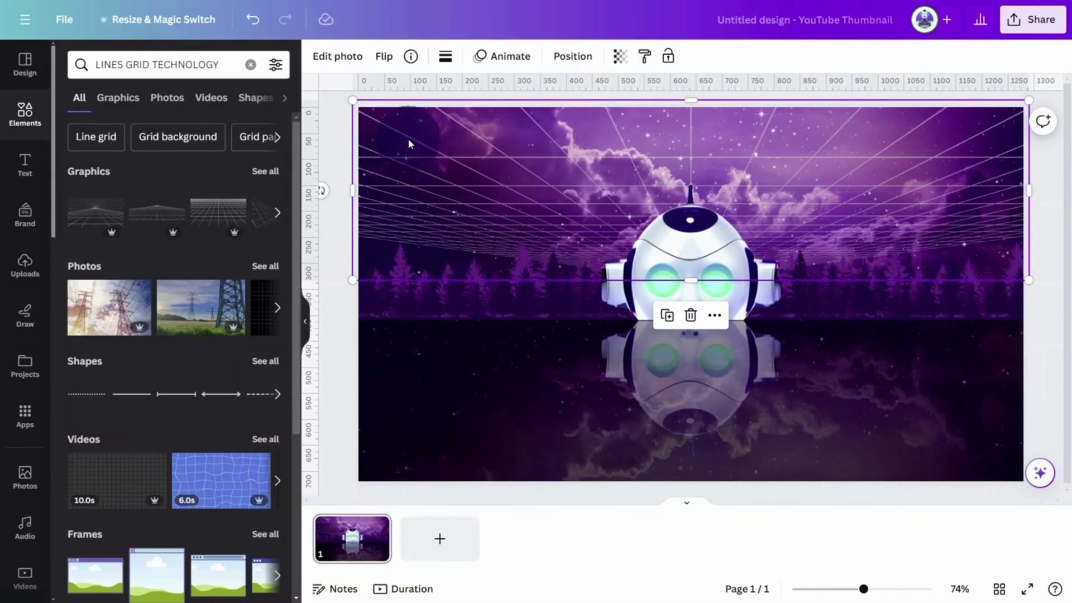
Paste a copy of the line grid, flip it over the lower reflection, and move it down the layers
right_click(409, 144)
click(445, 213)
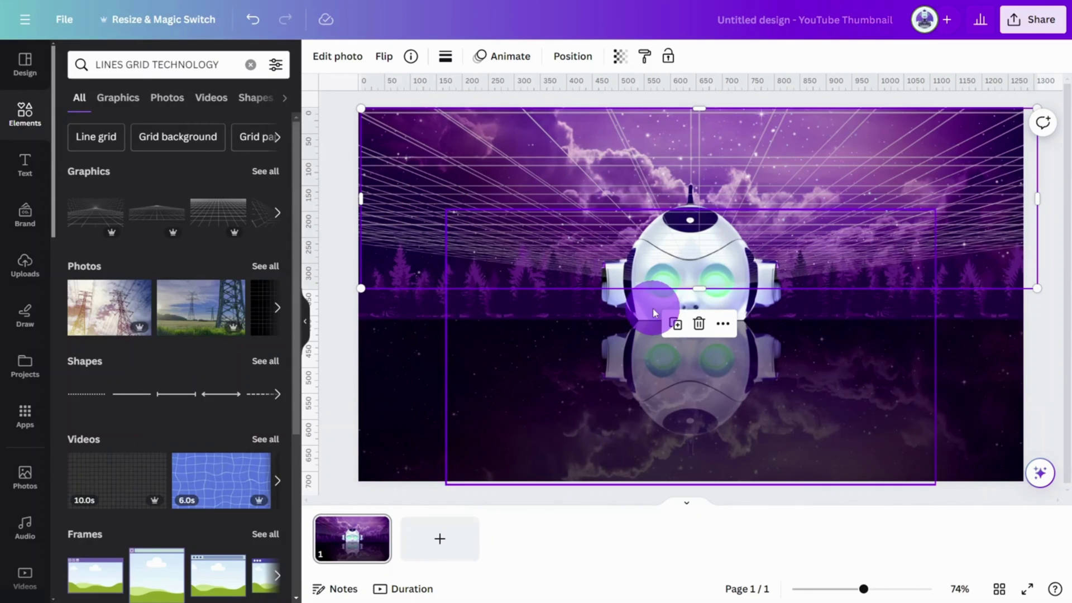
scroll(900, 267, down, 2)
drag(381, 212, 838, 354)
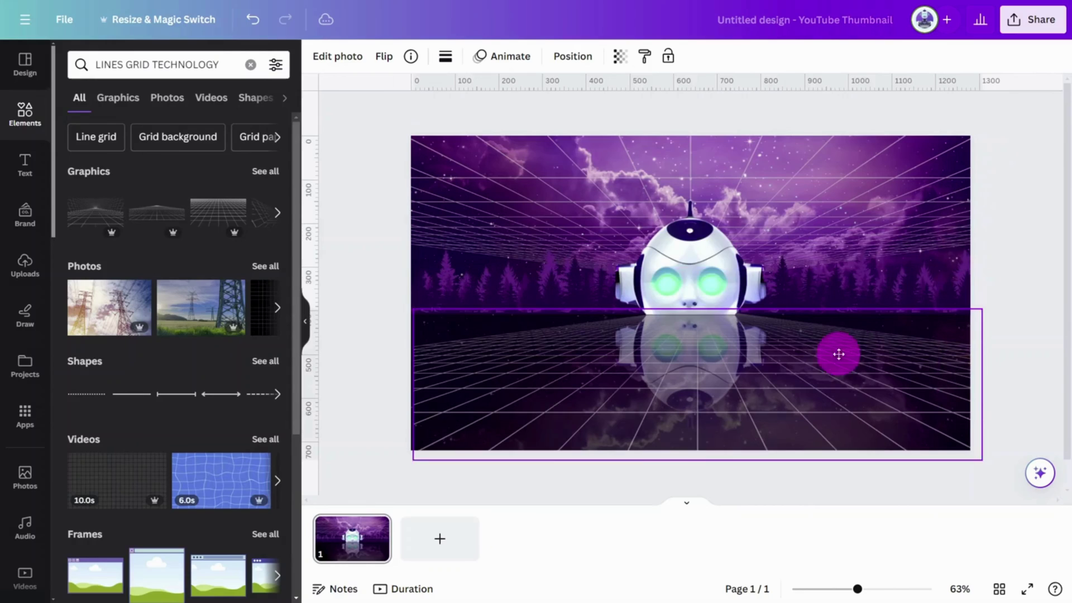
click(574, 56)
drag(234, 156, 246, 335)
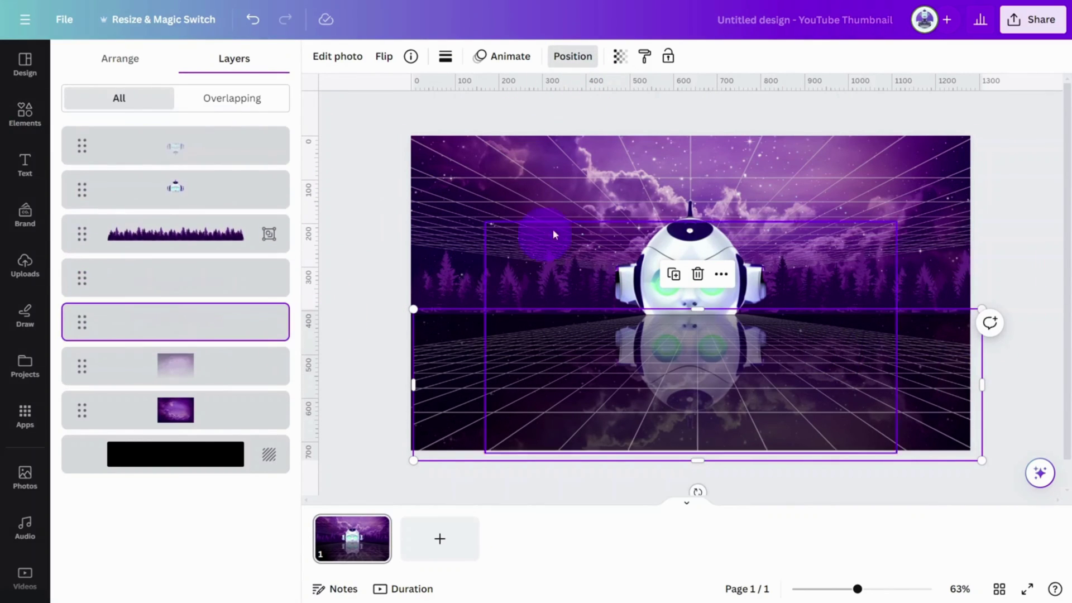
Lower the grid copy's transparency to about 26
click(619, 56)
drag(619, 112, 523, 115)
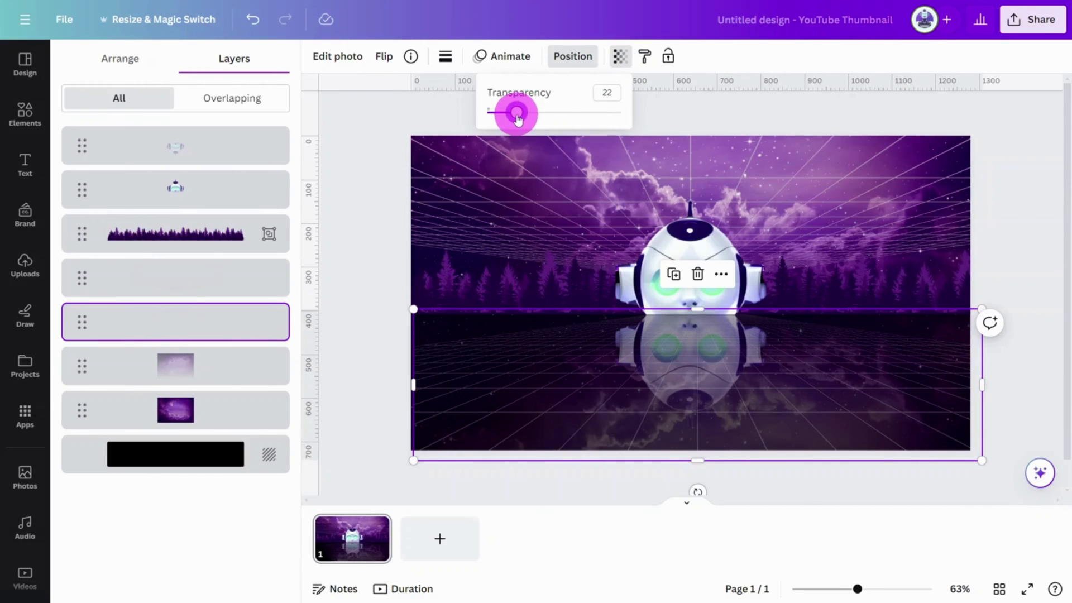
click(1031, 269)
click(1028, 268)
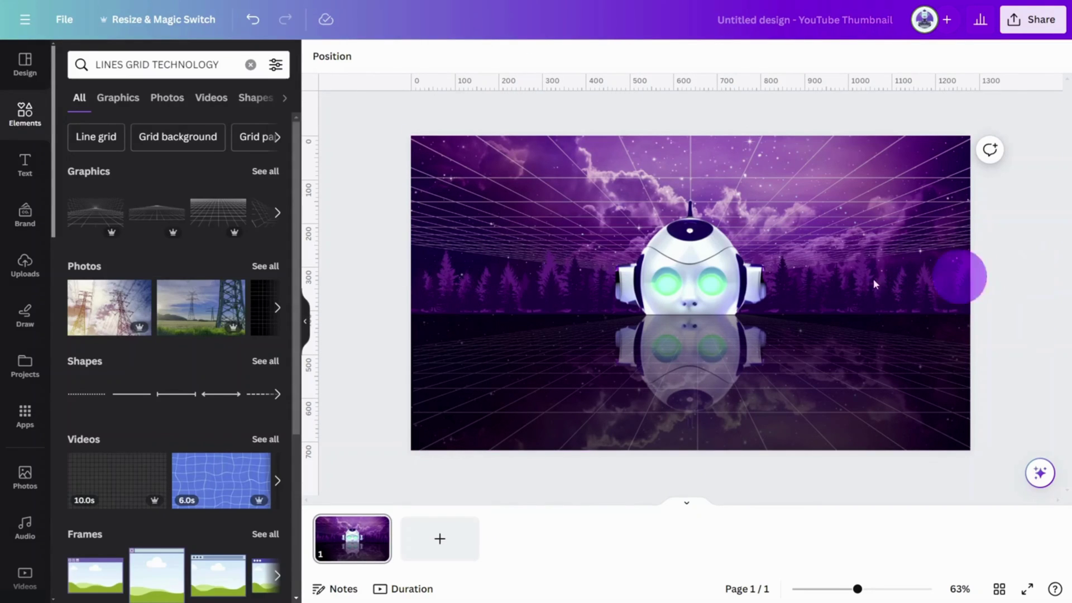
click(29, 122)
Add the wavy 'OCEAN WATER TEXTURE' graphic and drag it down over the reflection area
click(165, 64)
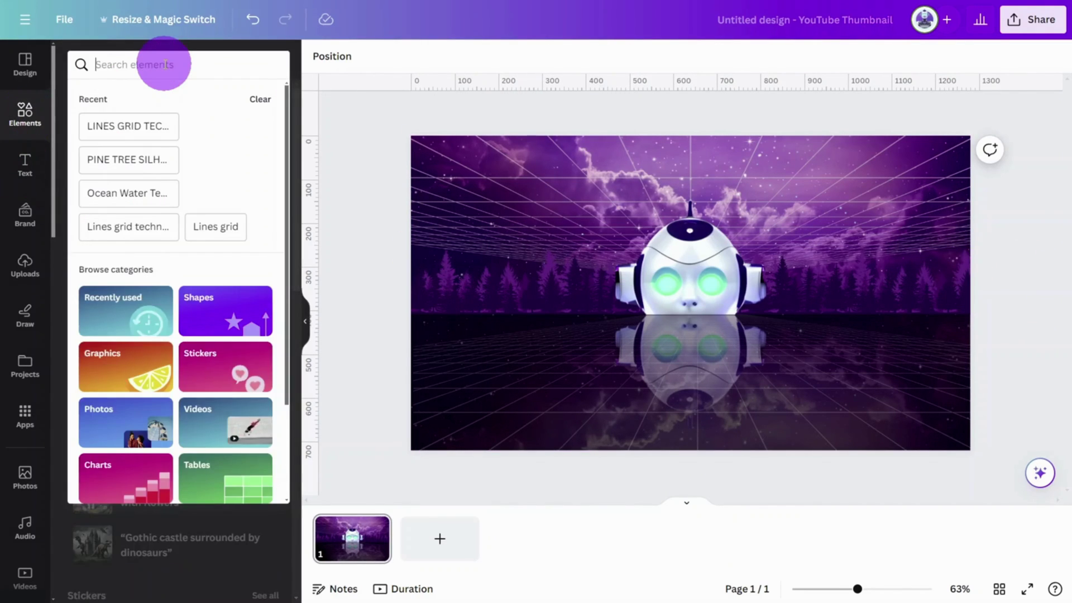
text(OCEAN WATER TEX)
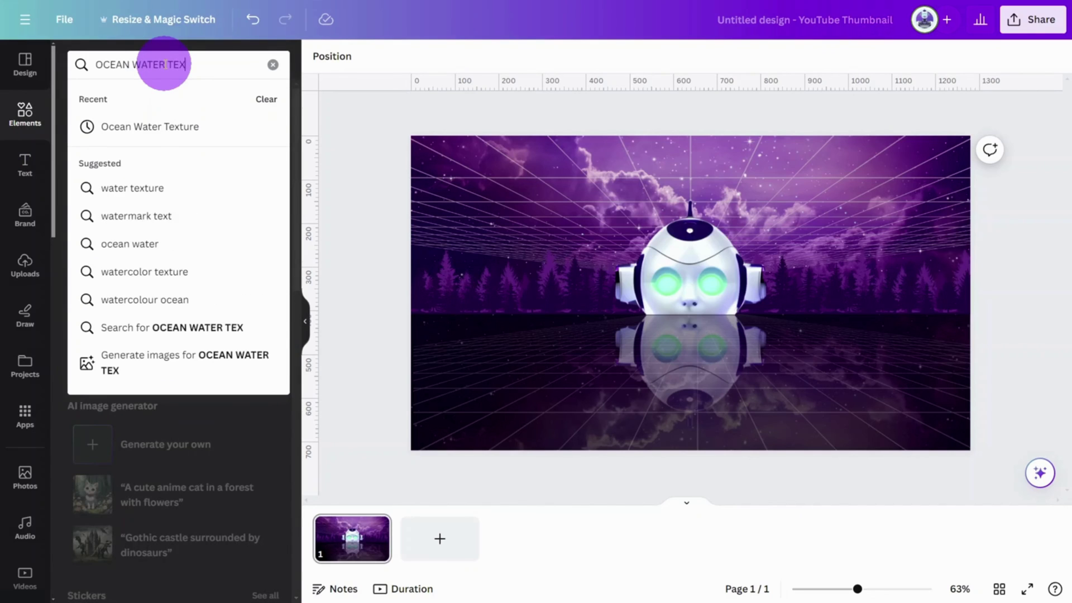
text(TURE)
key(Return)
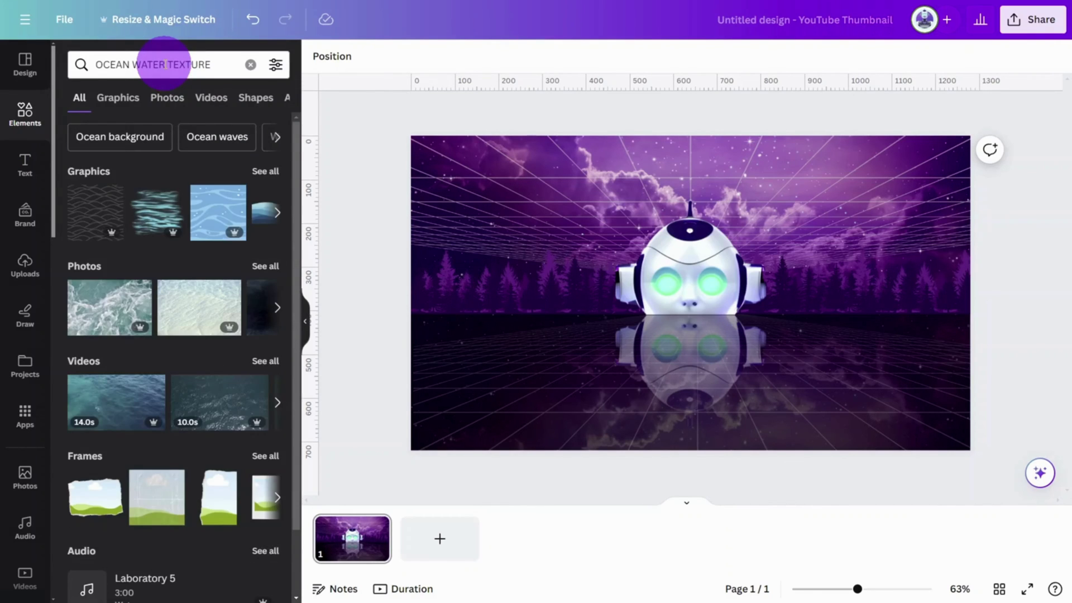
click(150, 211)
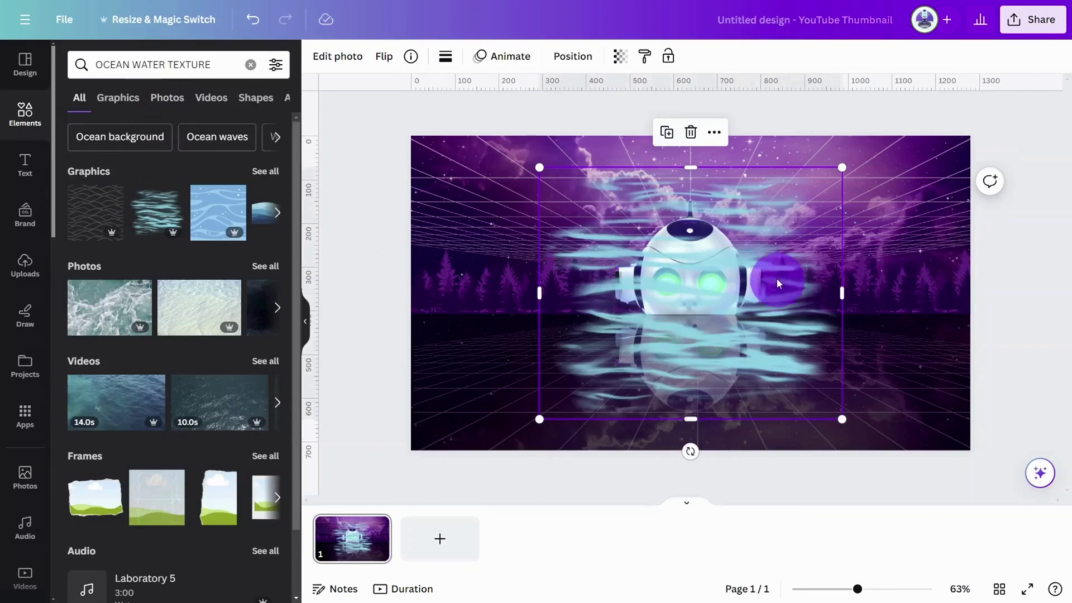
drag(745, 253, 746, 390)
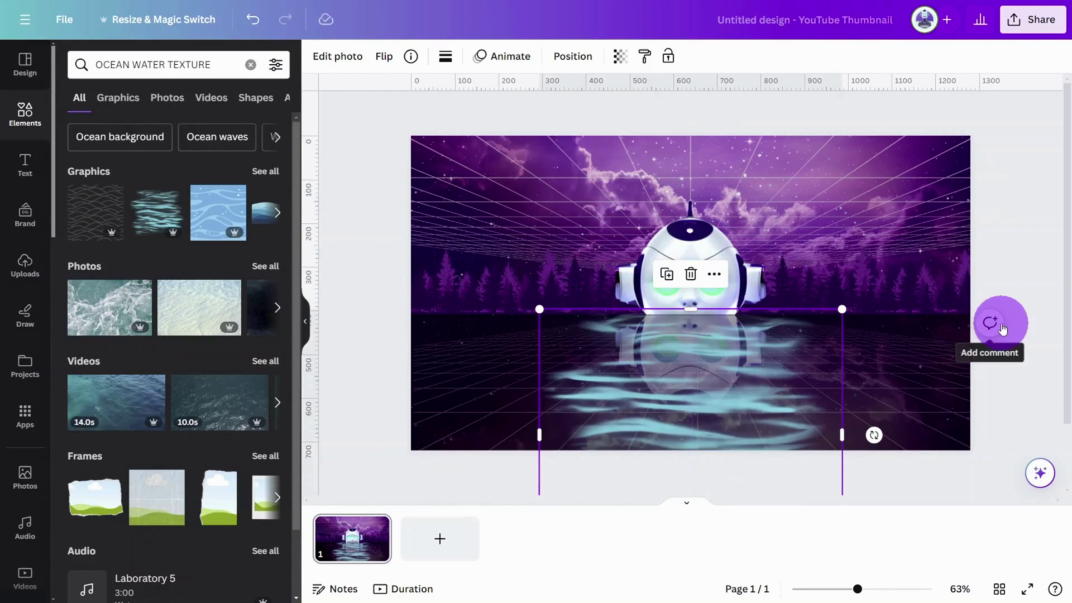
click(1032, 290)
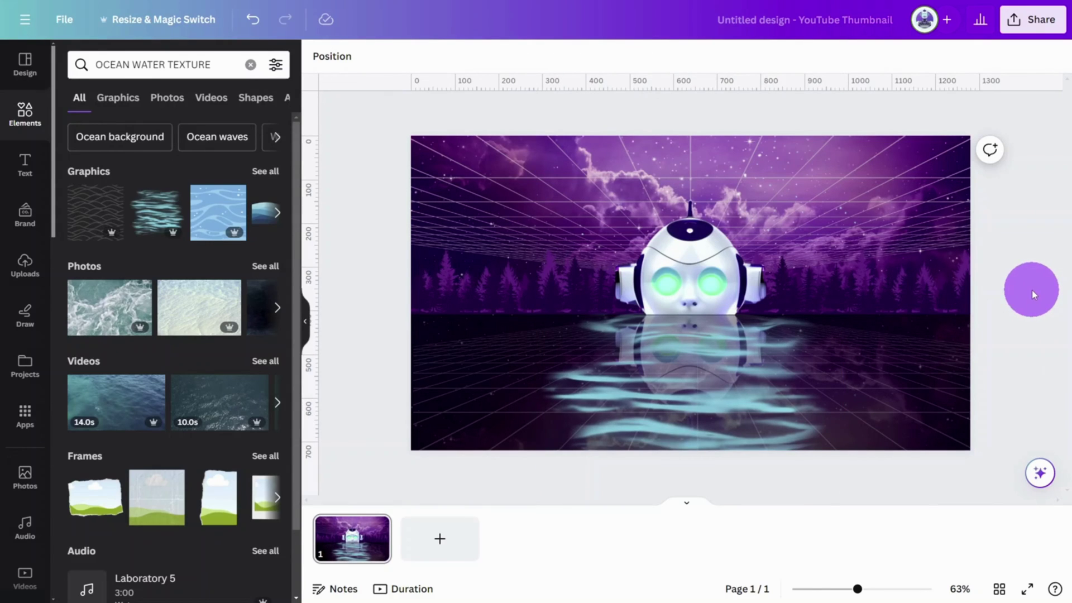
Shift the water graphic's cyan colour to lavender with hue 49 and saturation 100
click(722, 428)
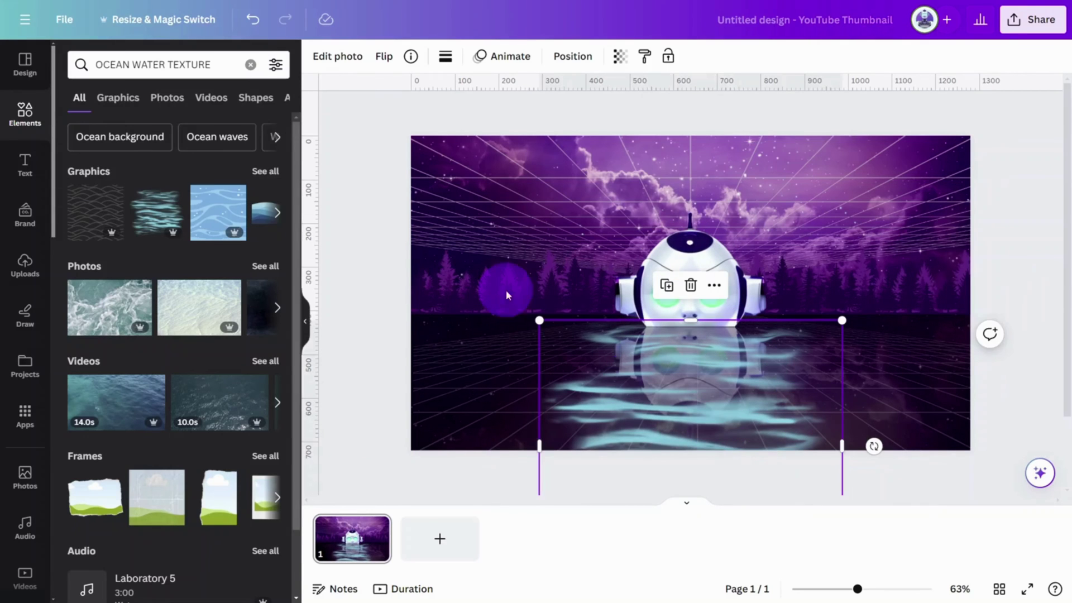
click(338, 68)
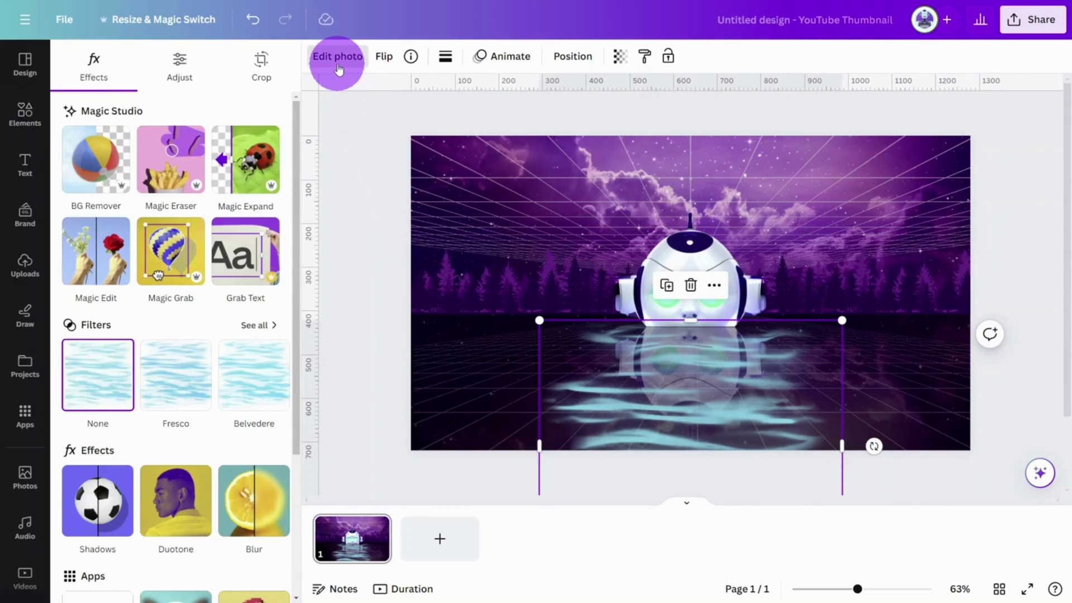
click(188, 74)
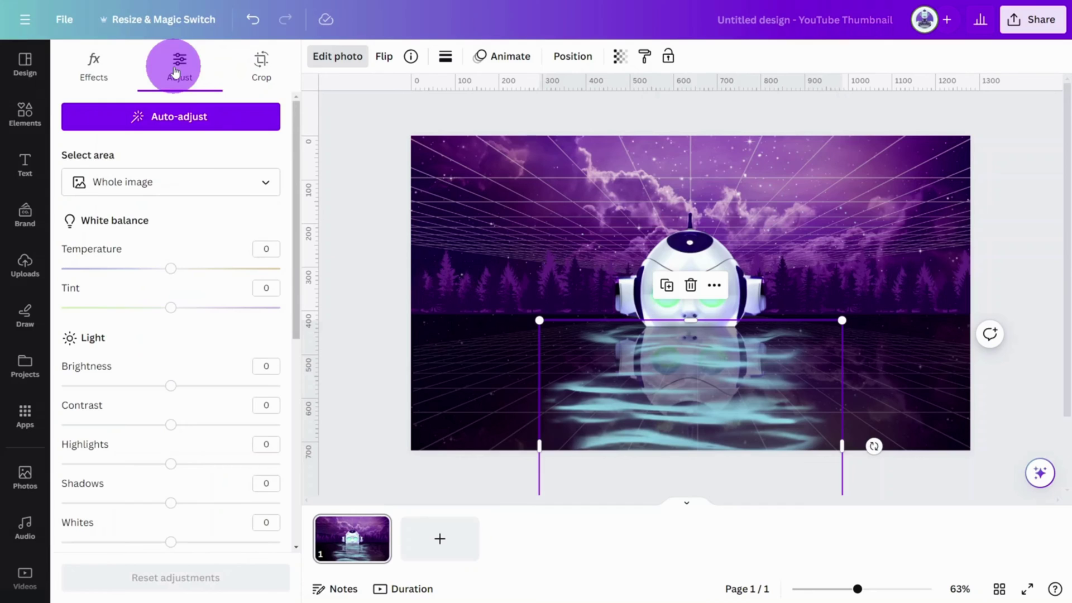
scroll(207, 156, down, 7)
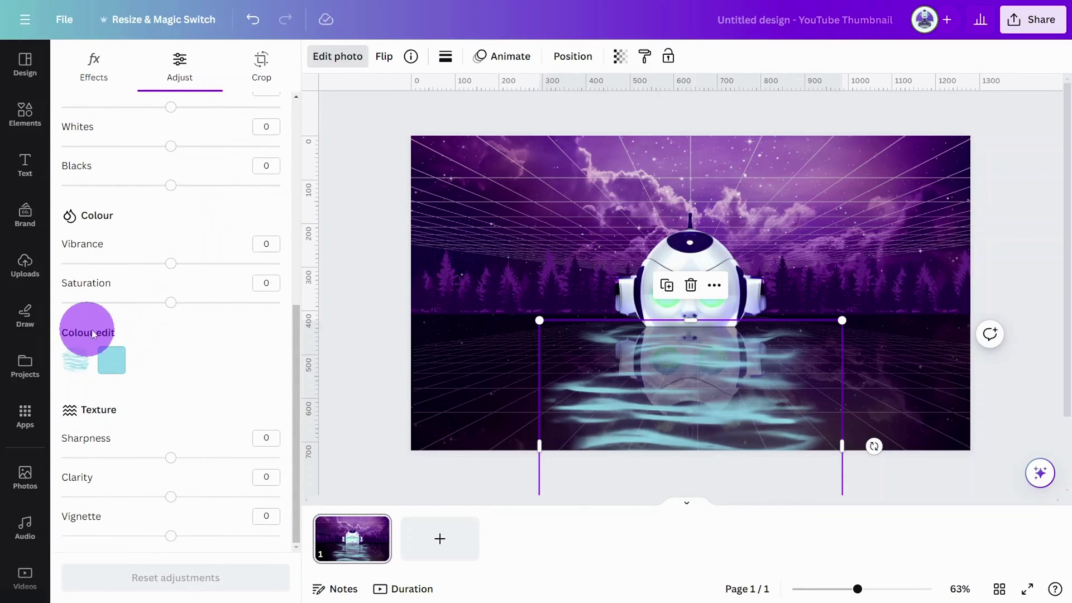
click(110, 362)
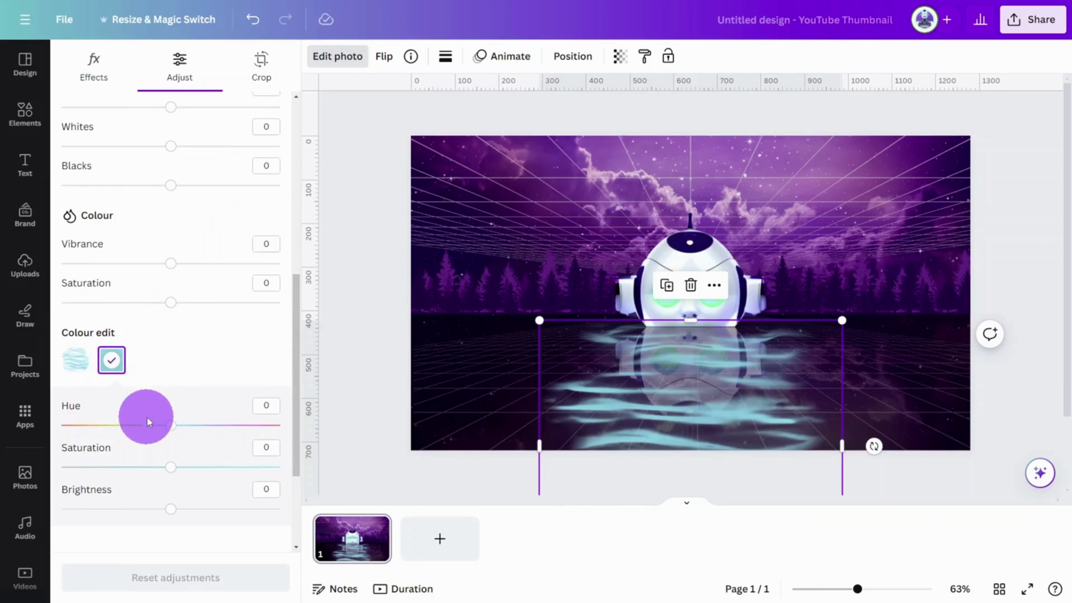
drag(193, 430, 218, 431)
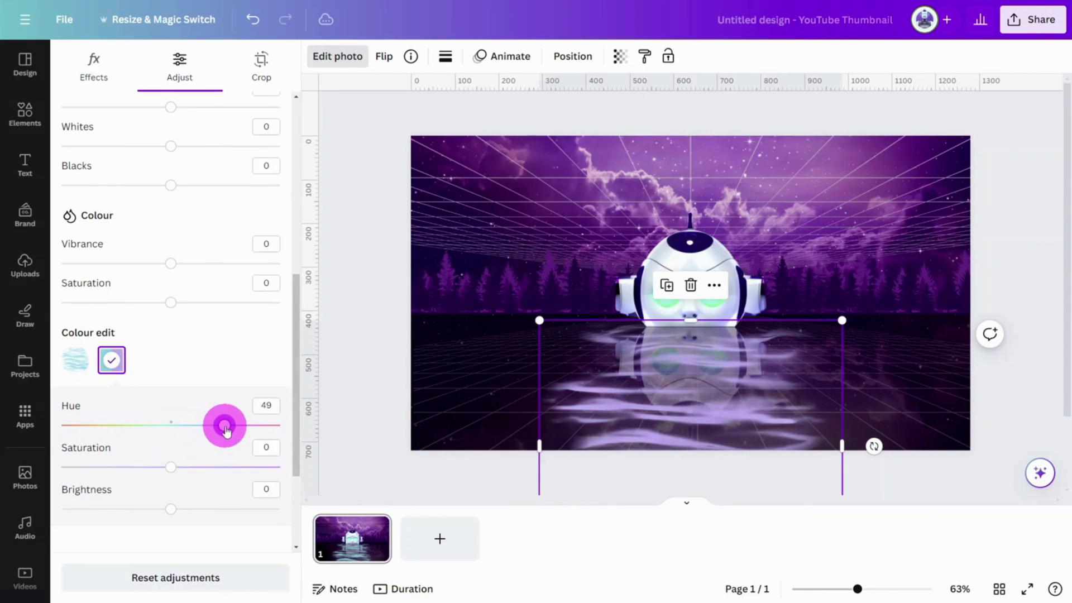
drag(183, 473, 289, 472)
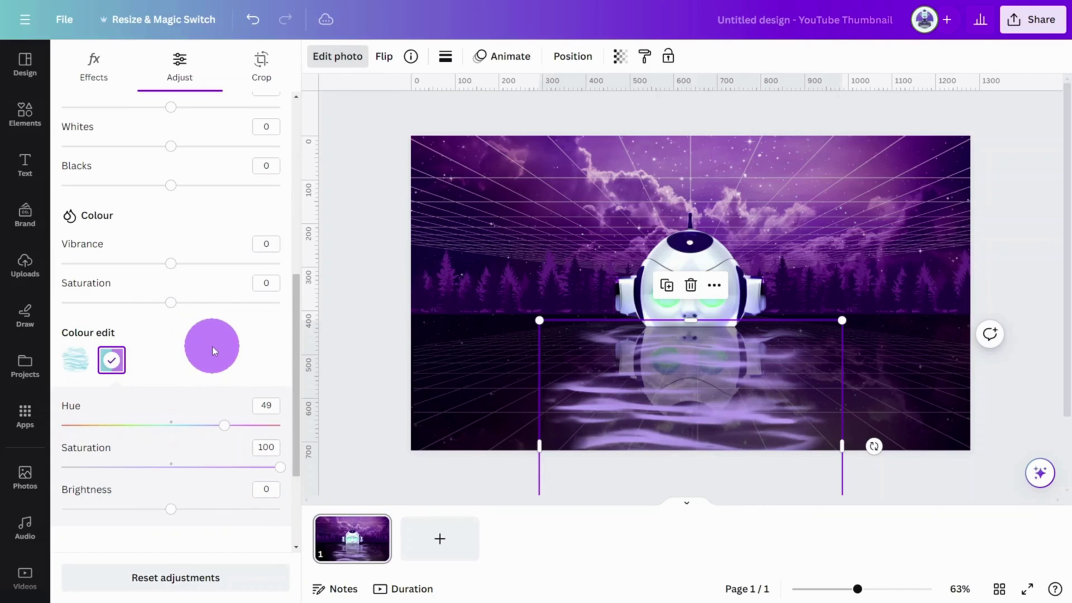
click(620, 56)
Set the water graphic's transparency to 59 and move its layer down to fifth place
drag(616, 120, 567, 118)
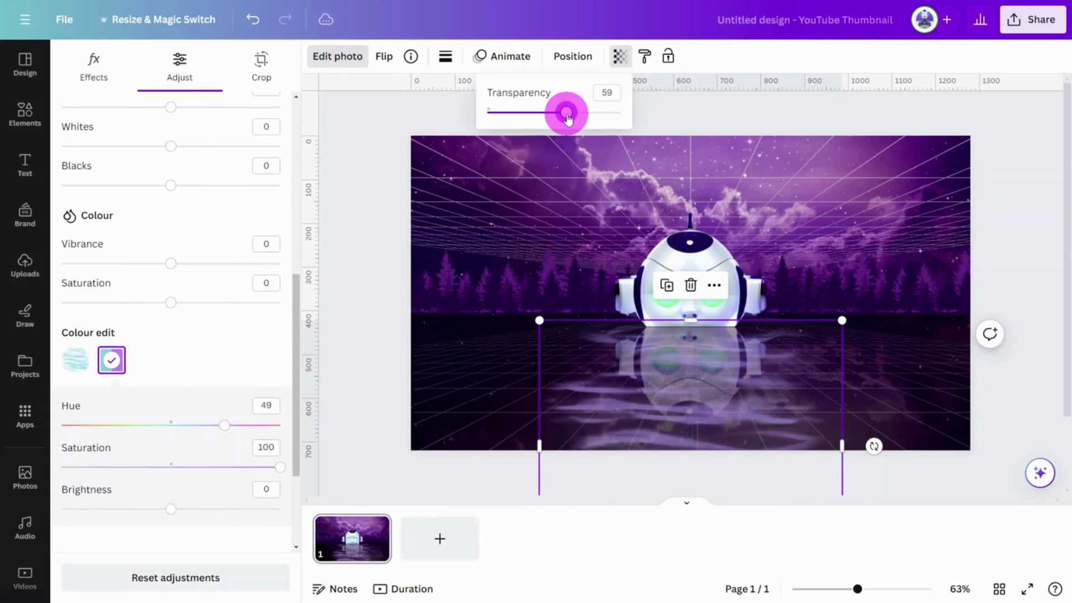
click(573, 56)
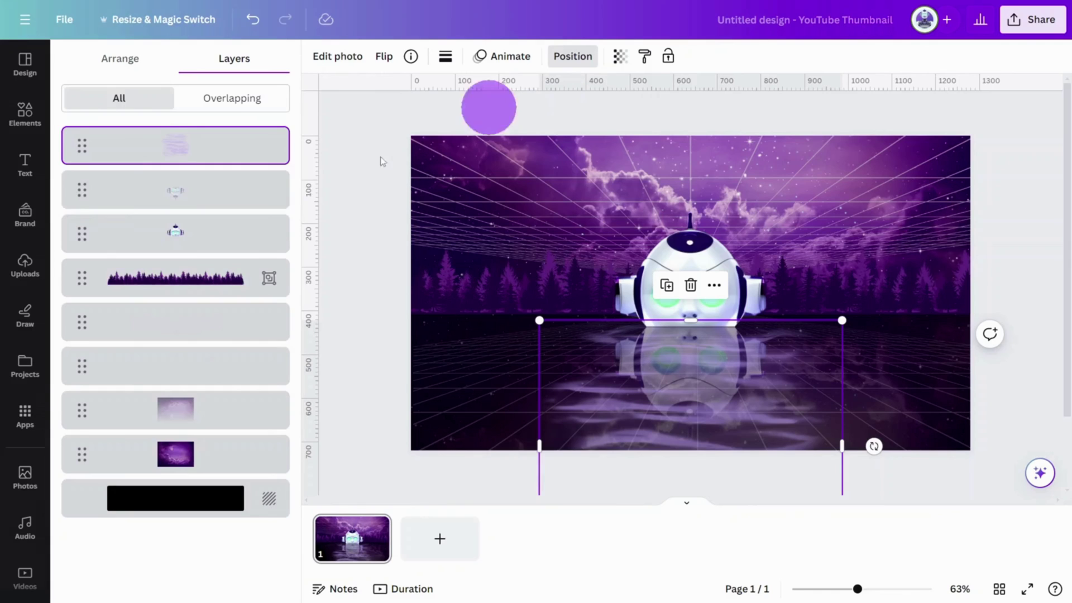
drag(160, 159, 187, 329)
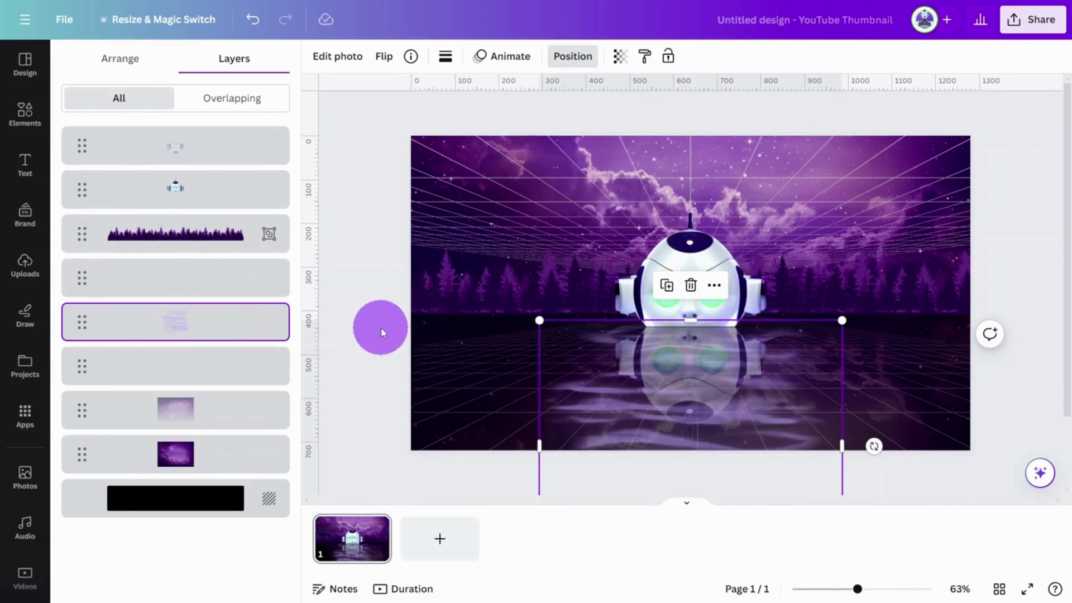
click(360, 329)
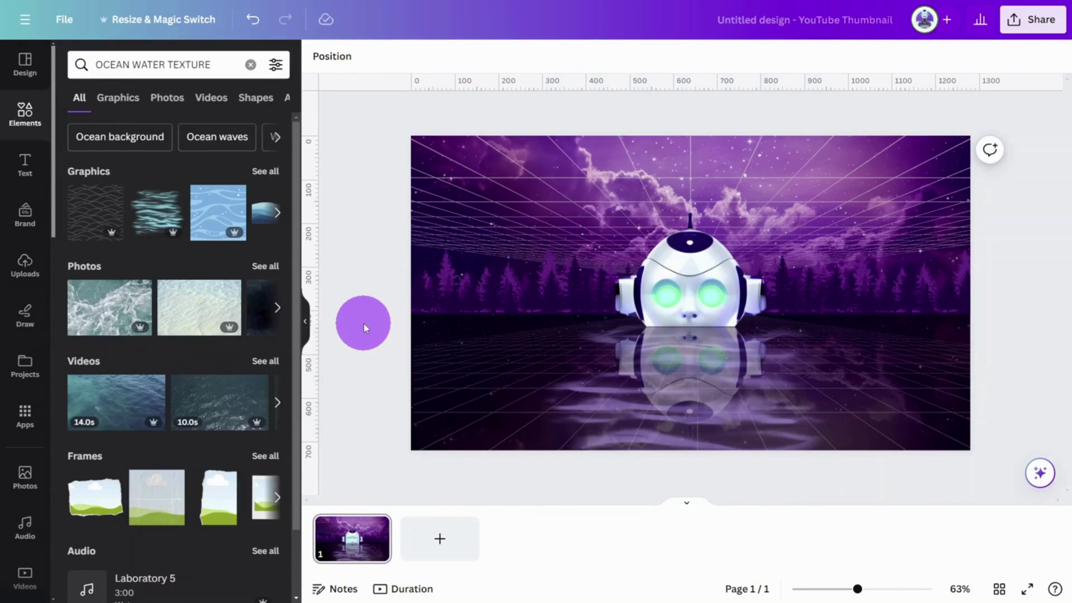
Add a blank second page with a heading that reads 'REFLECTION'
click(431, 504)
click(11, 177)
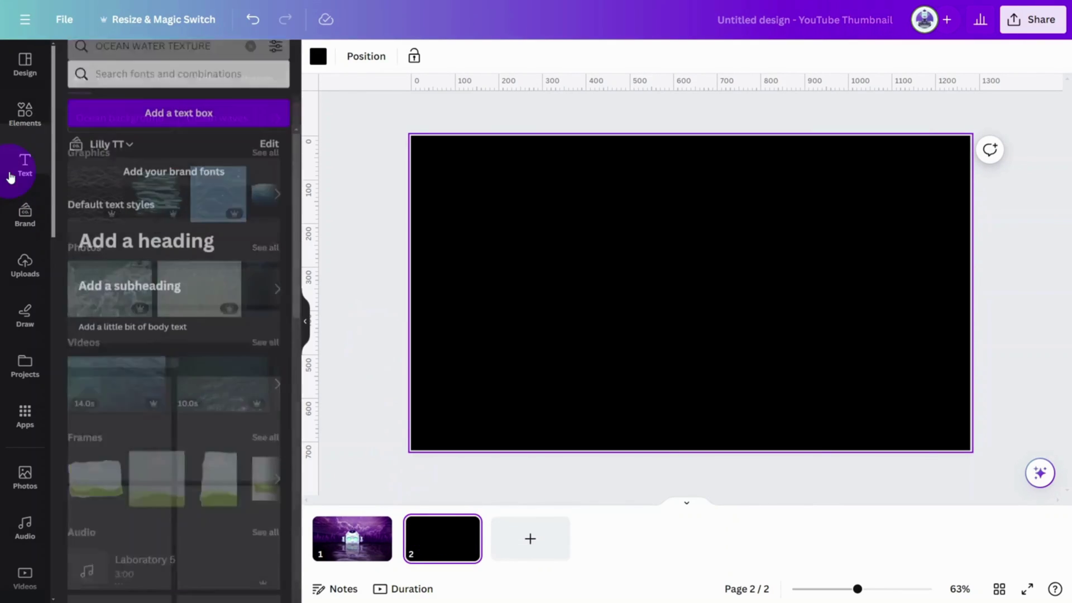
click(236, 258)
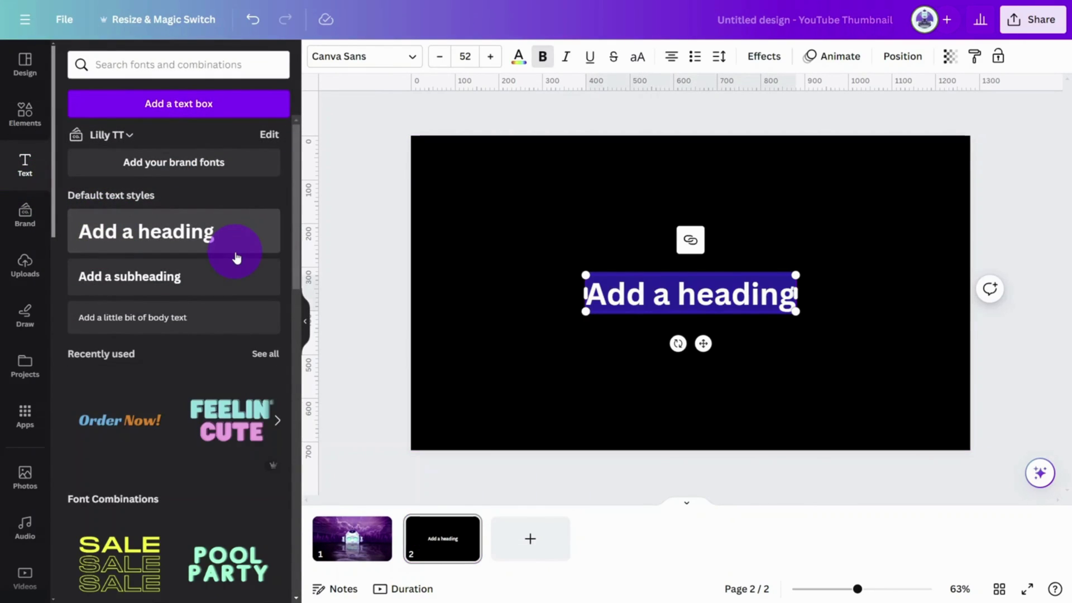
text(REFLECTION)
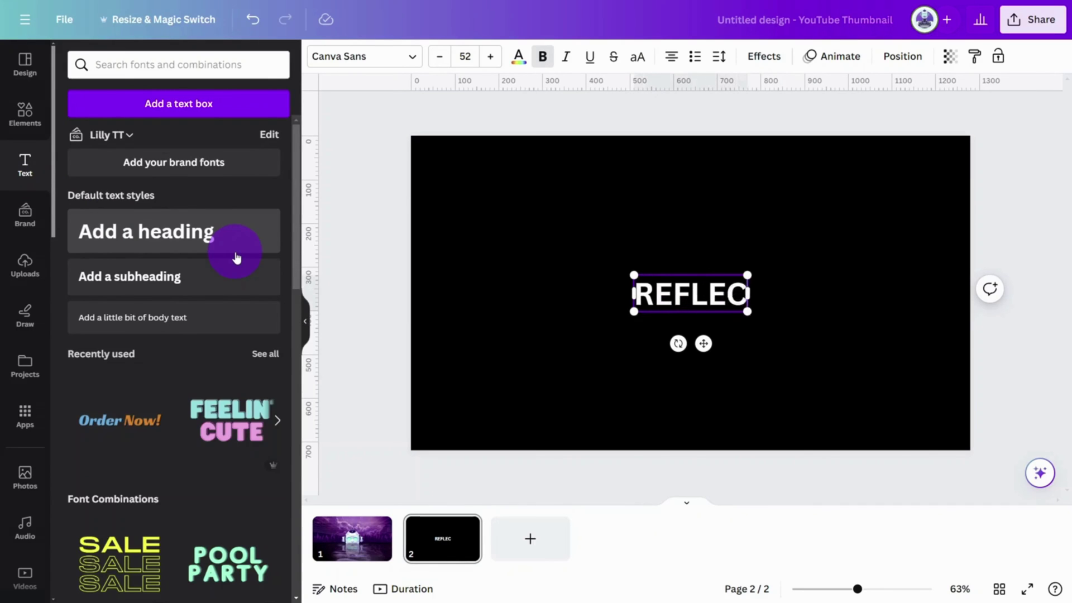
Set the REFLECTION heading to the Horizon font in mint cyan
click(402, 58)
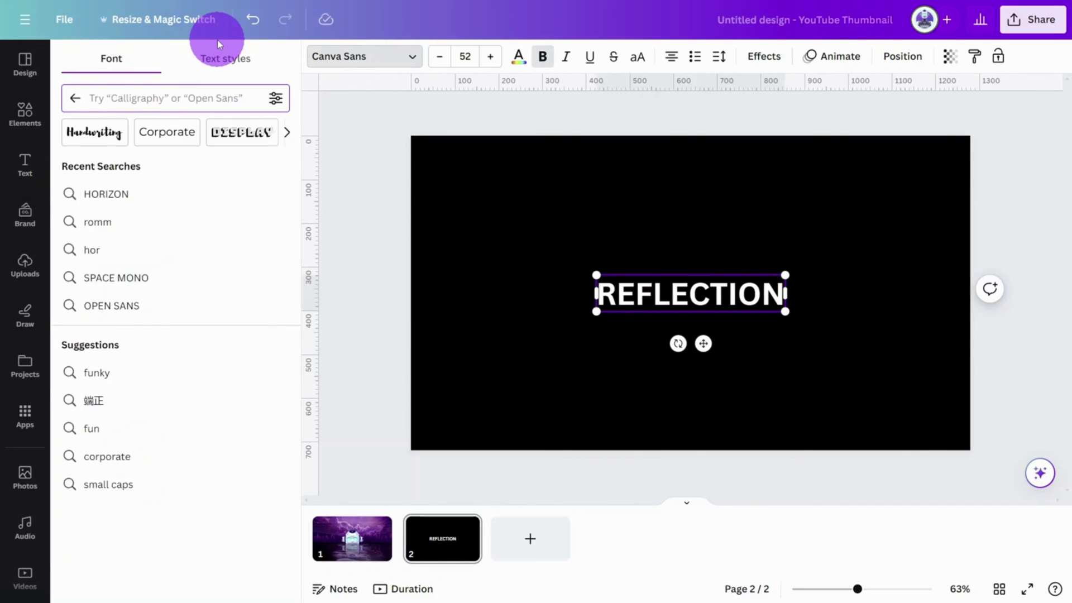
text(HORIZON)
click(137, 166)
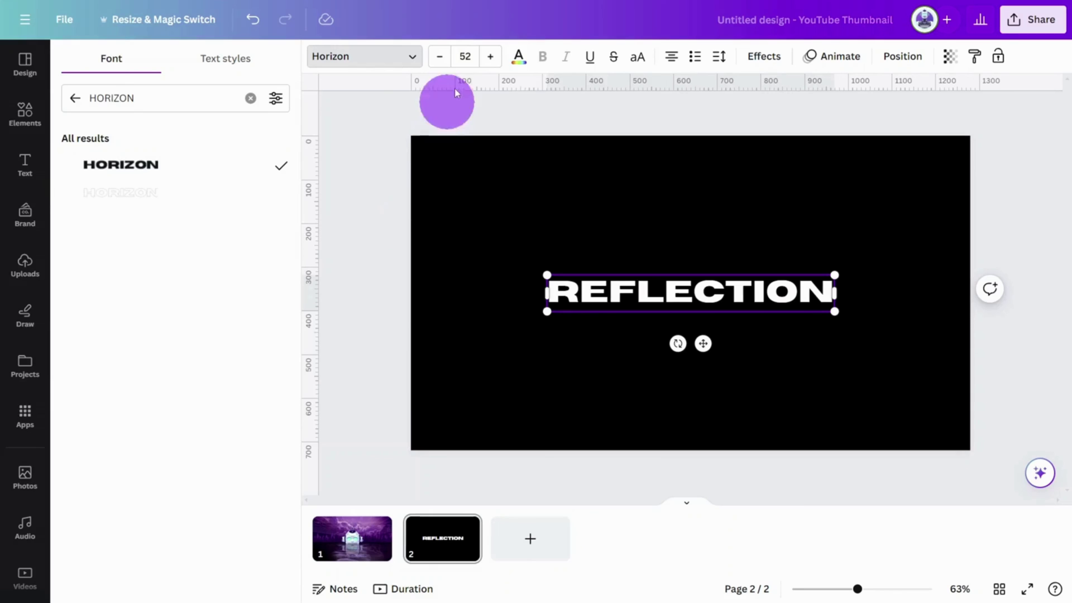
click(519, 68)
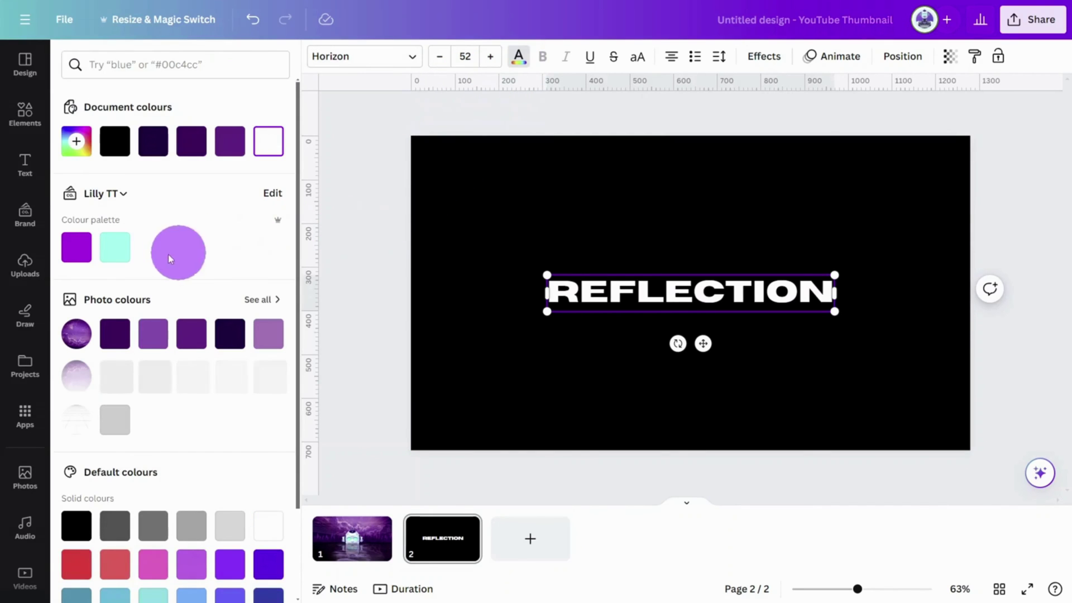
click(124, 256)
Enlarge the REFLECTION text to size 101 so it spans the page width
click(471, 256)
click(809, 316)
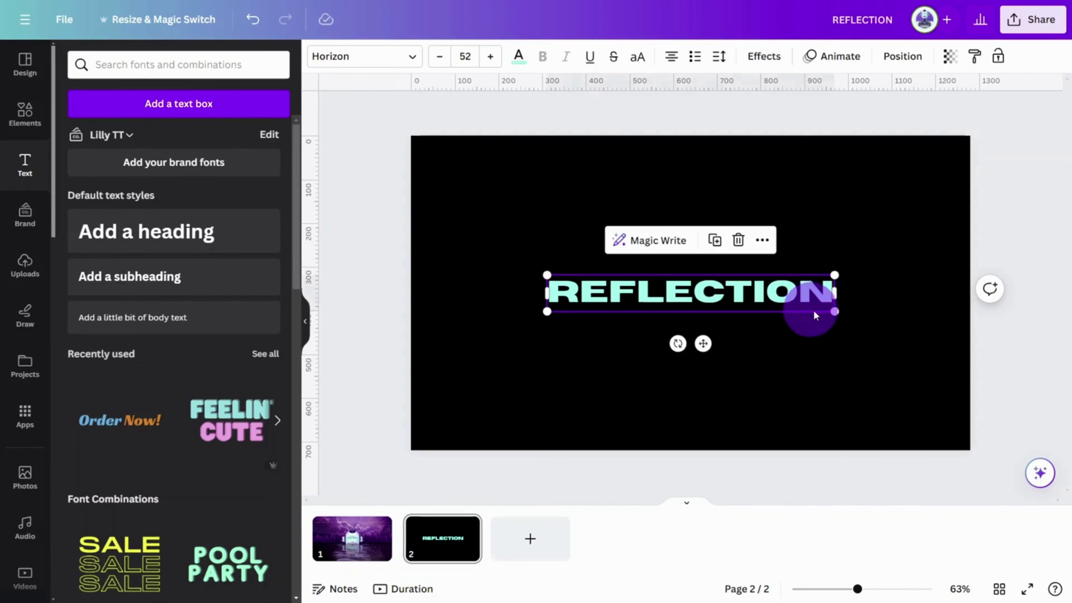
drag(832, 311, 949, 461)
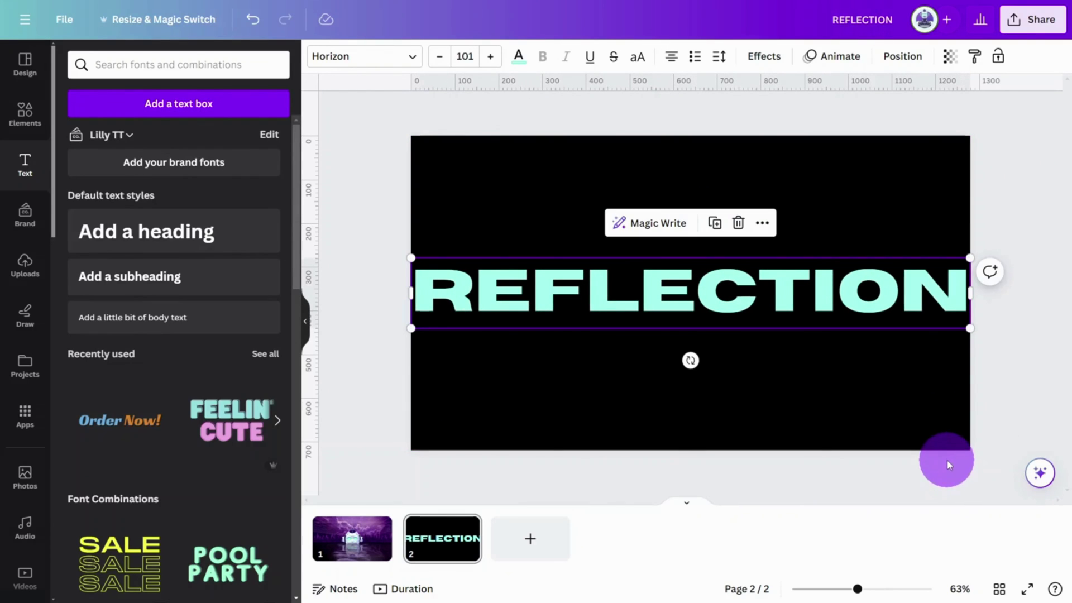
click(999, 128)
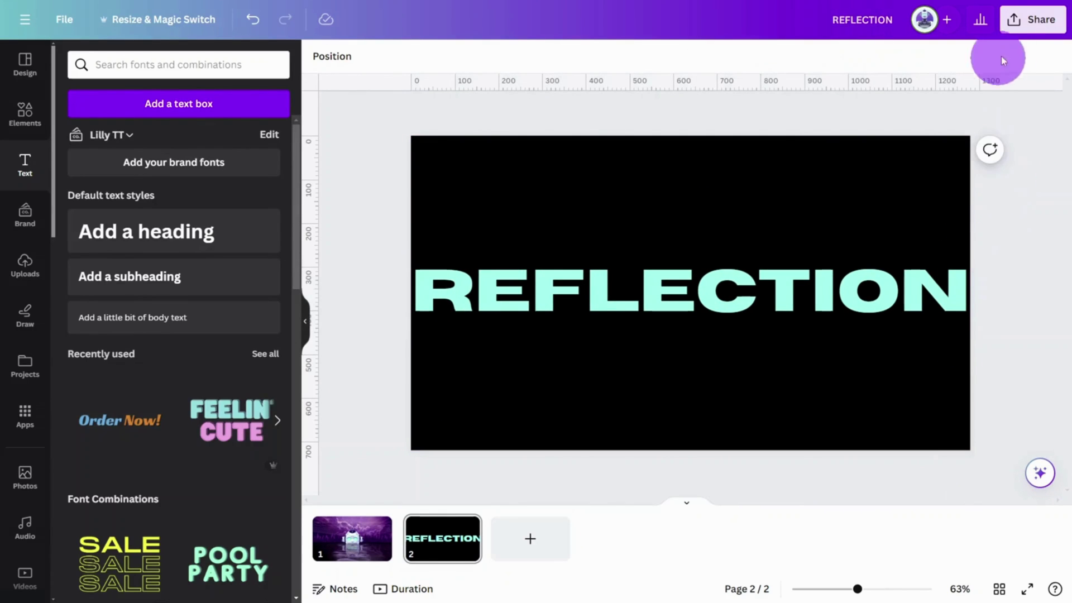
Download only page 2 as a transparent PNG
click(1027, 33)
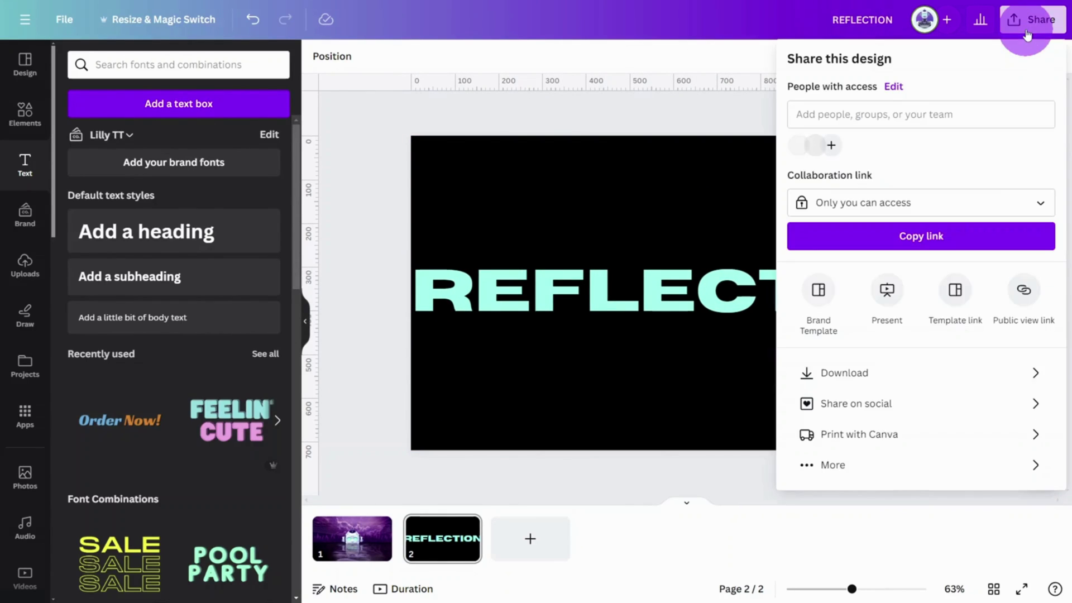
click(986, 365)
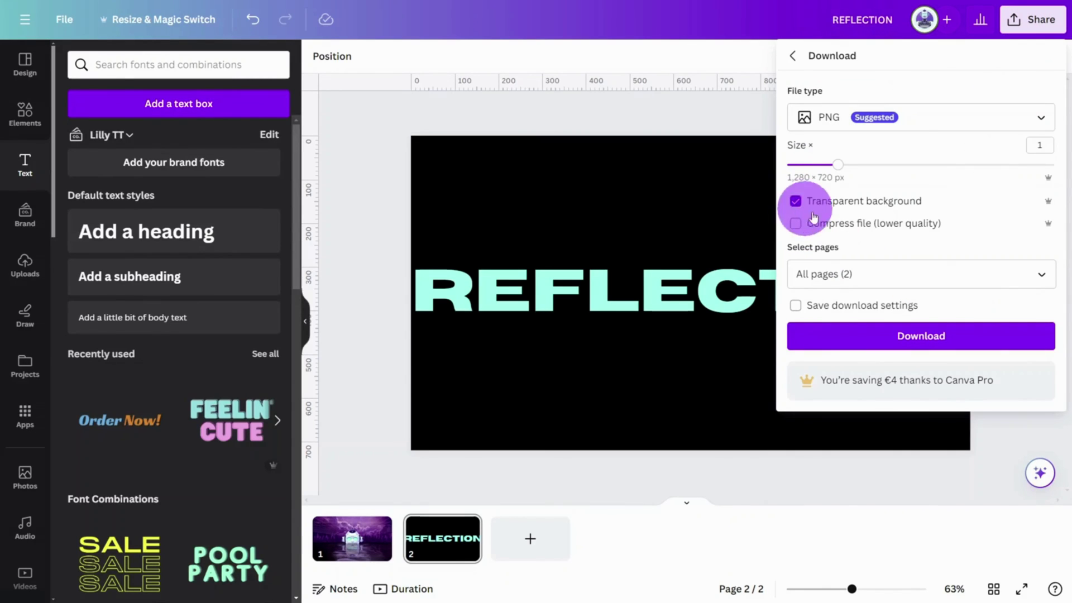
click(1042, 276)
click(988, 314)
click(992, 232)
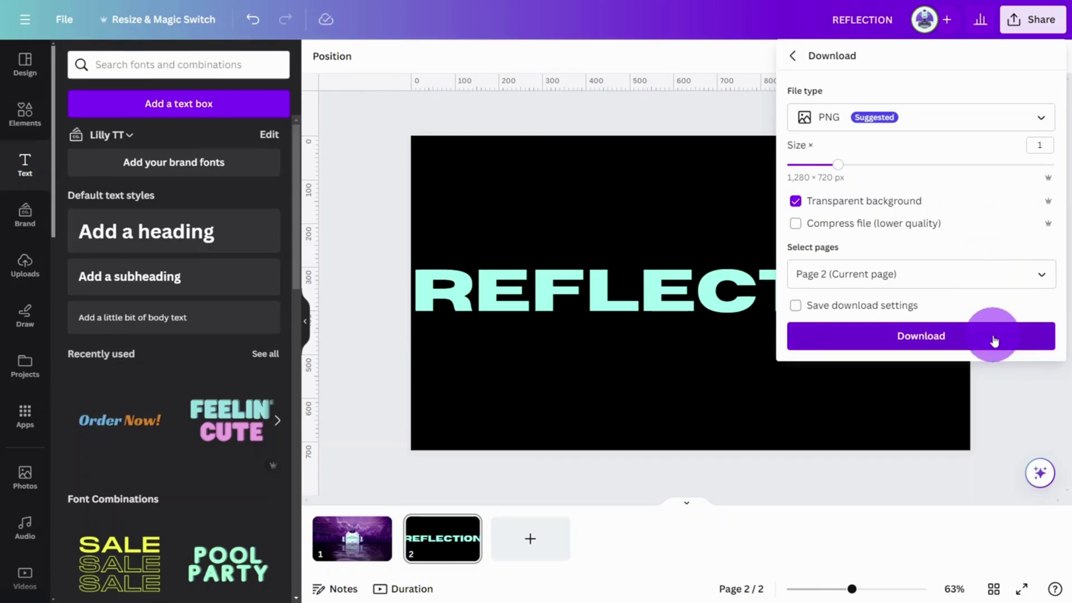
click(994, 340)
Replace the page 2 text with the uploaded REFLECTION image, enlarged, plus a mirrored Easy Reflections copy
click(698, 318)
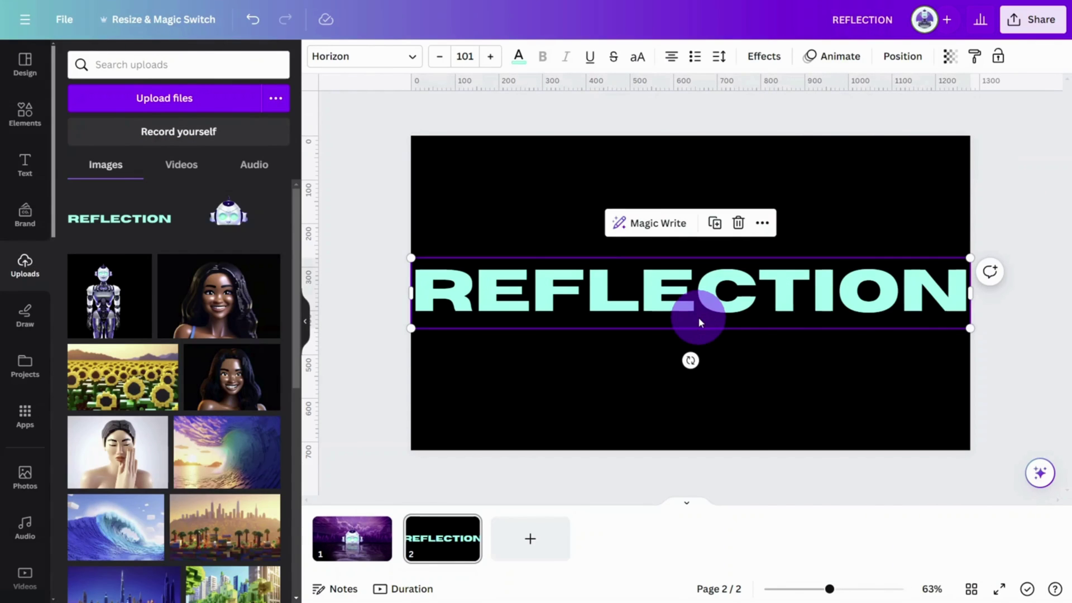
key(Delete)
click(142, 230)
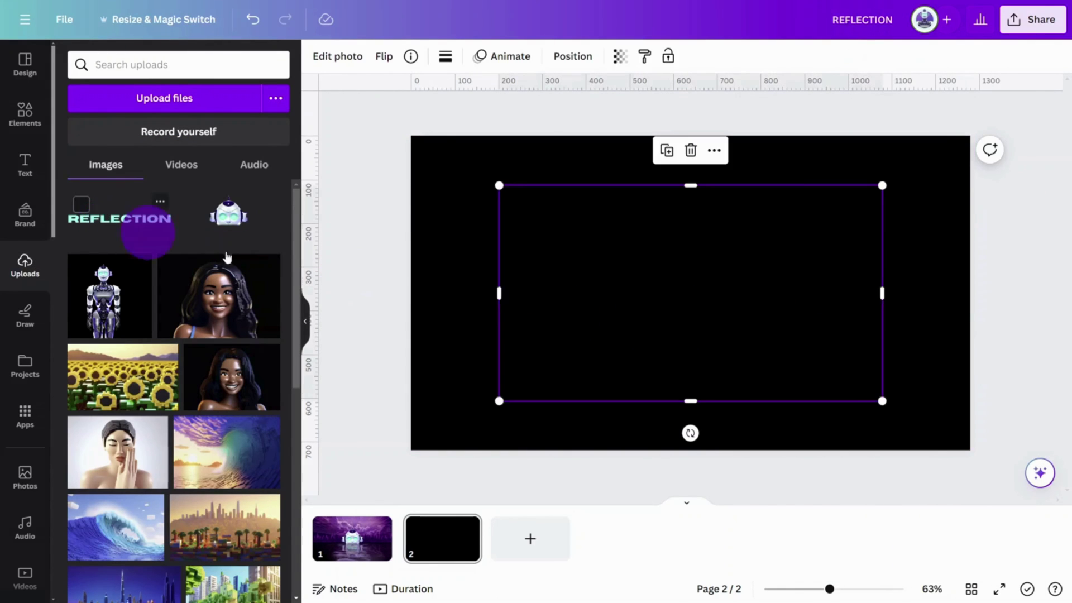
drag(882, 400, 970, 450)
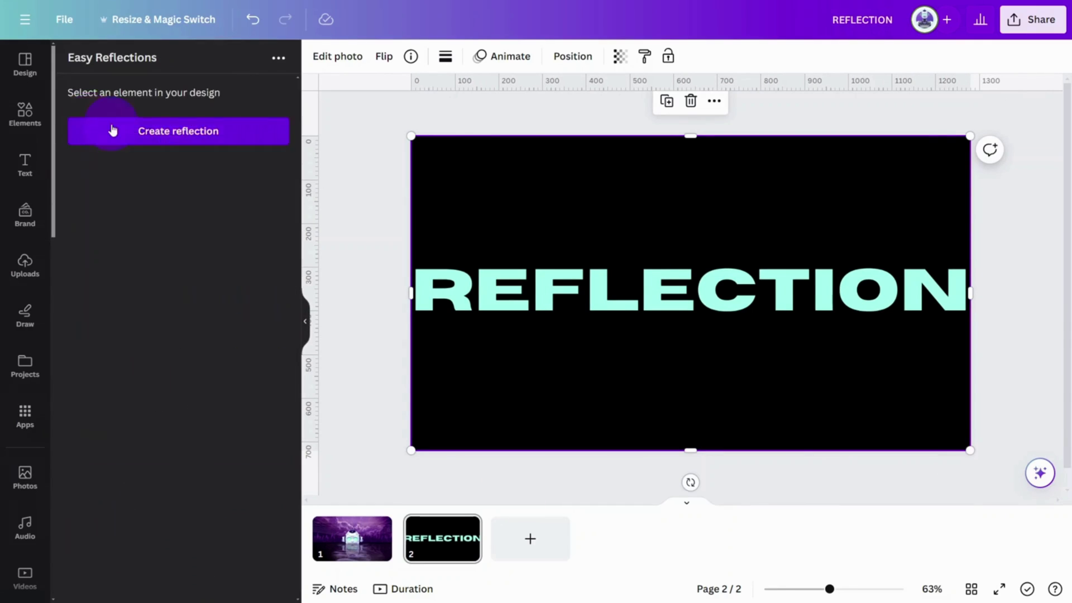
click(112, 130)
click(118, 478)
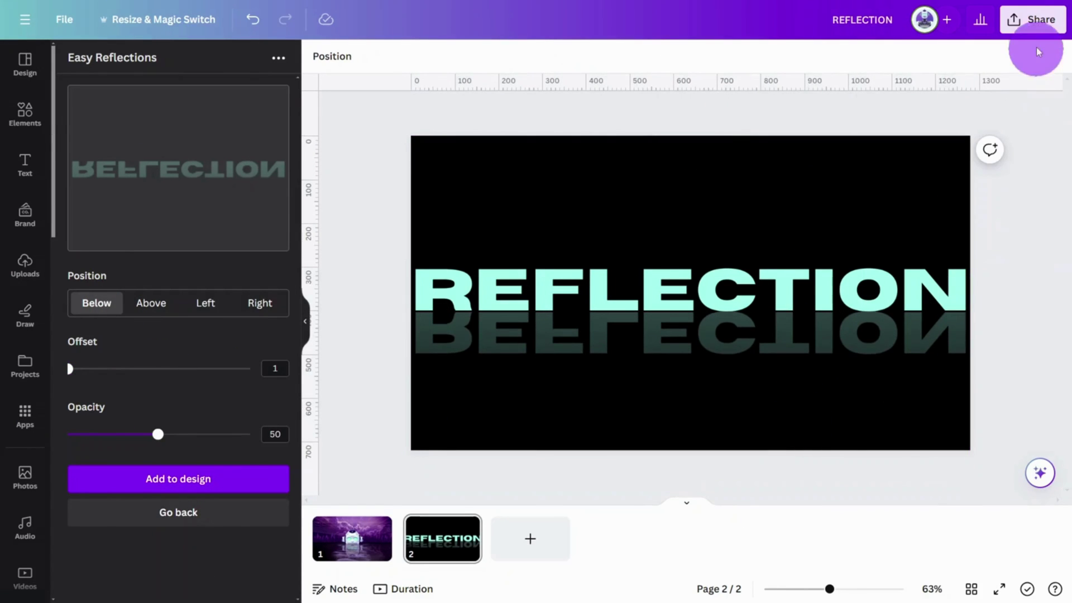
Download page 2 again as a transparent PNG, now including its reflection
click(1036, 32)
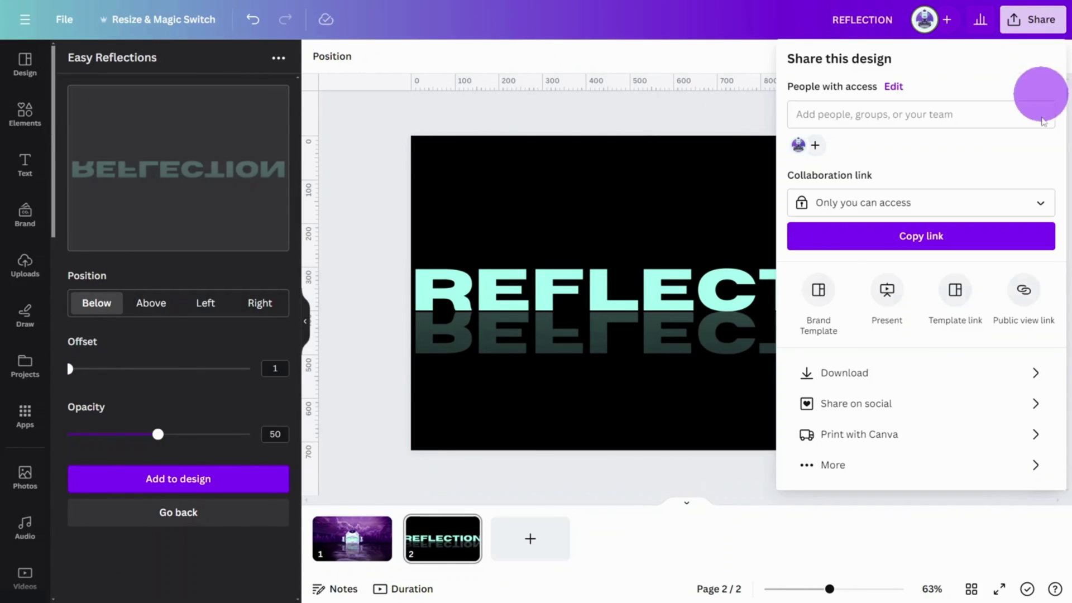
click(1024, 369)
click(810, 205)
click(1041, 274)
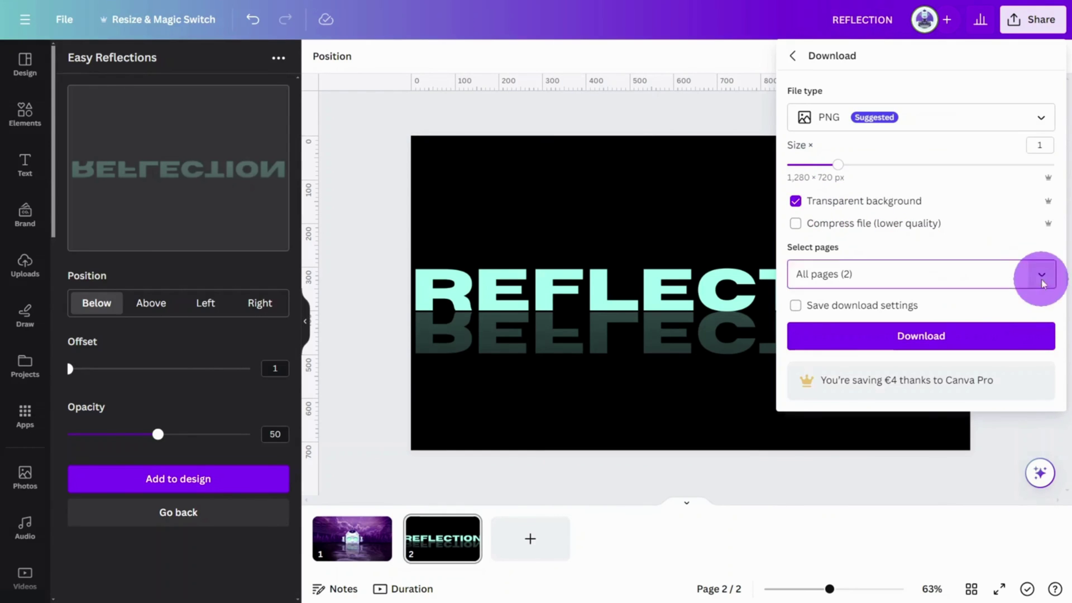
click(921, 316)
click(921, 336)
Place the reflected REFLECTION image on page 1, stretched to the page width
click(371, 553)
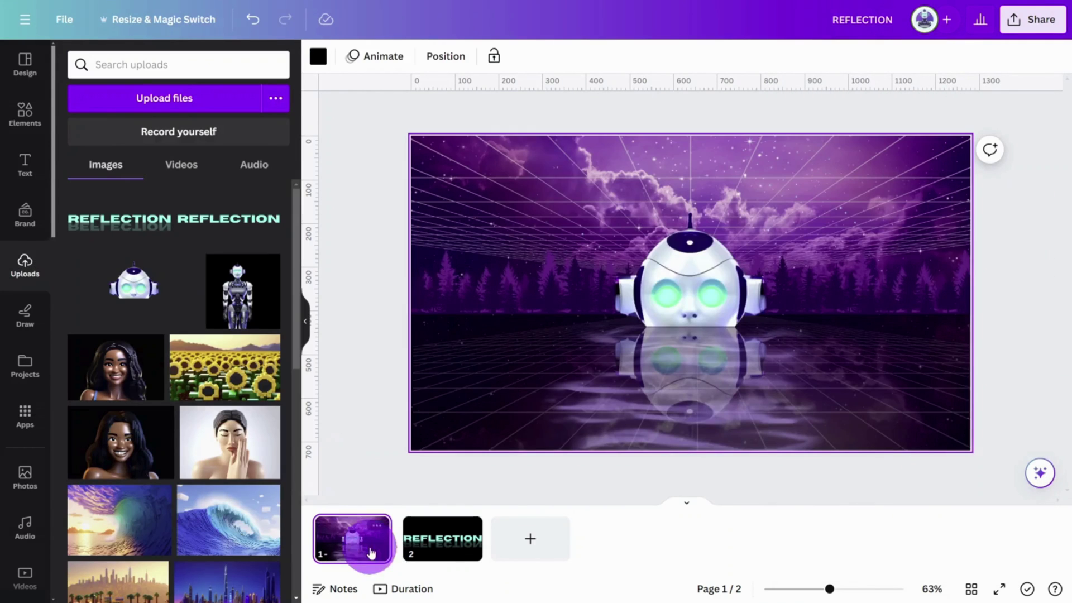
click(111, 234)
drag(883, 400, 970, 460)
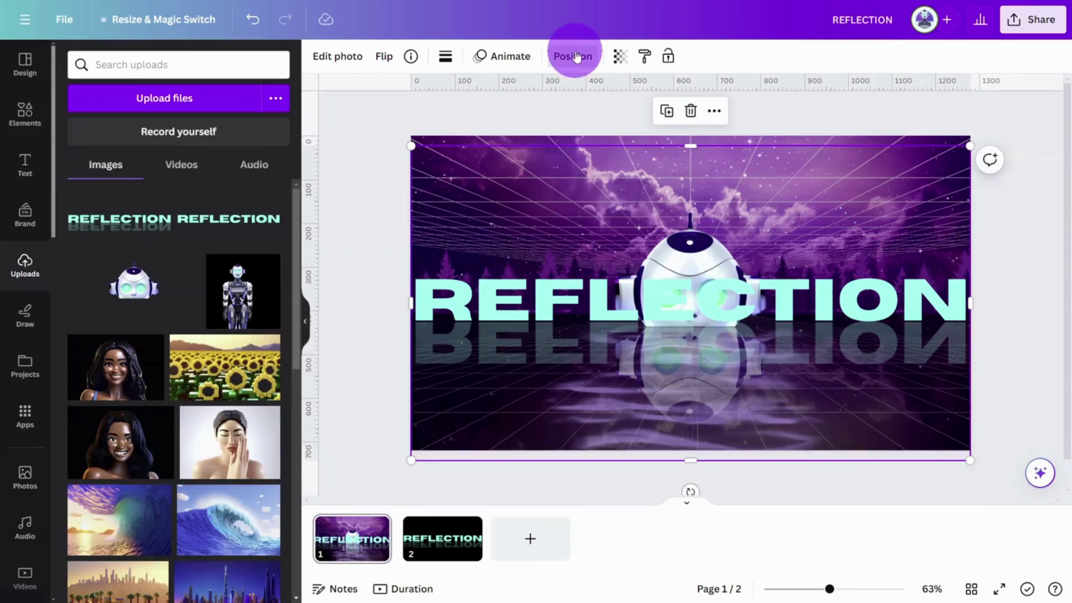
Move the REFLECTION image's layer behind the robot in the layer order
click(576, 56)
drag(279, 147, 225, 250)
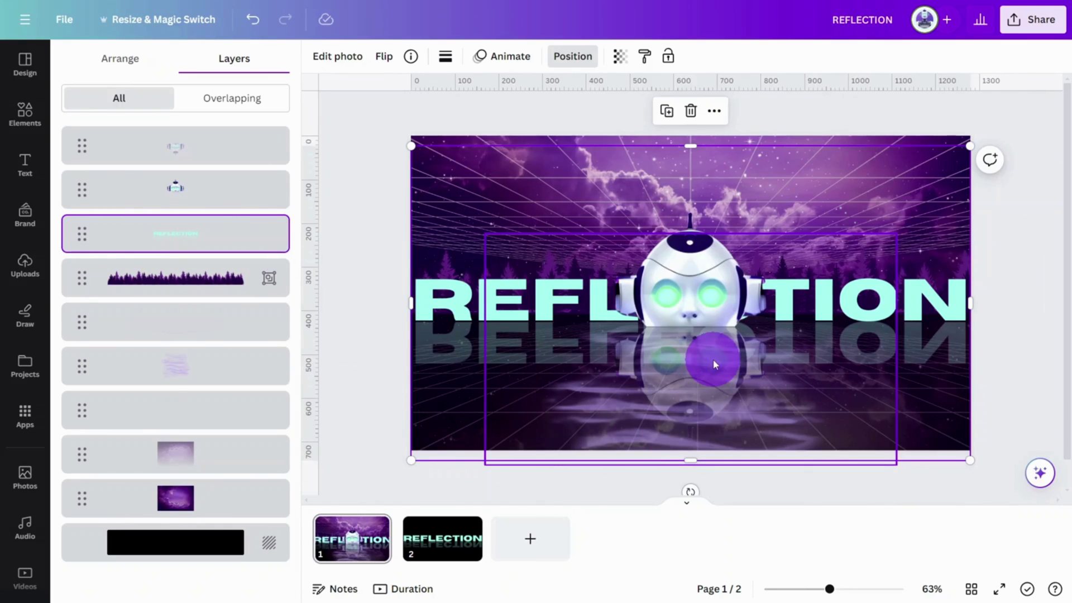
scroll(712, 360, up, 5)
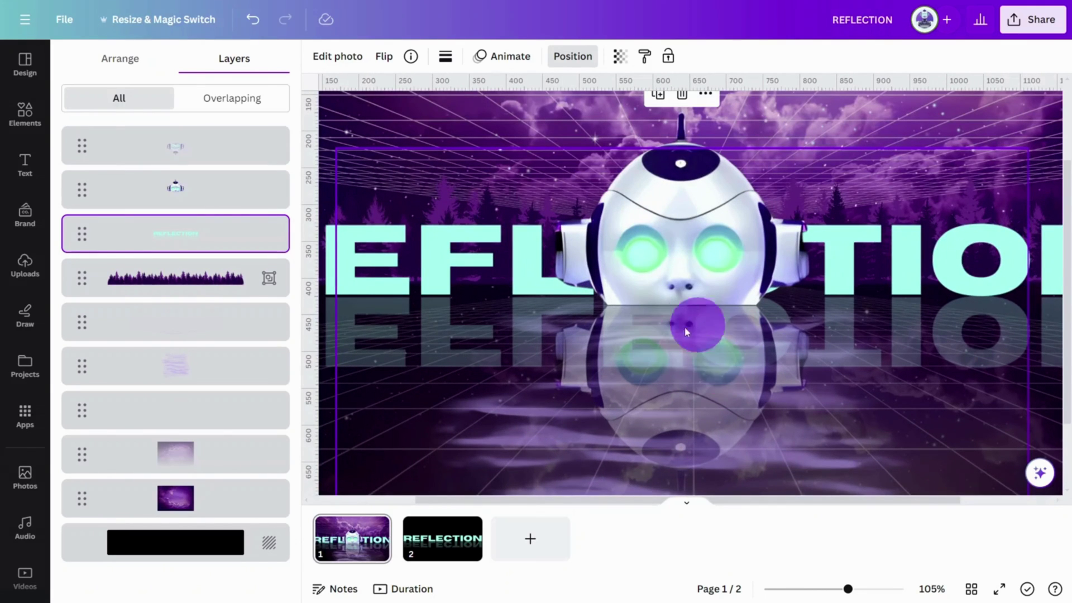
scroll(705, 340, down, 3)
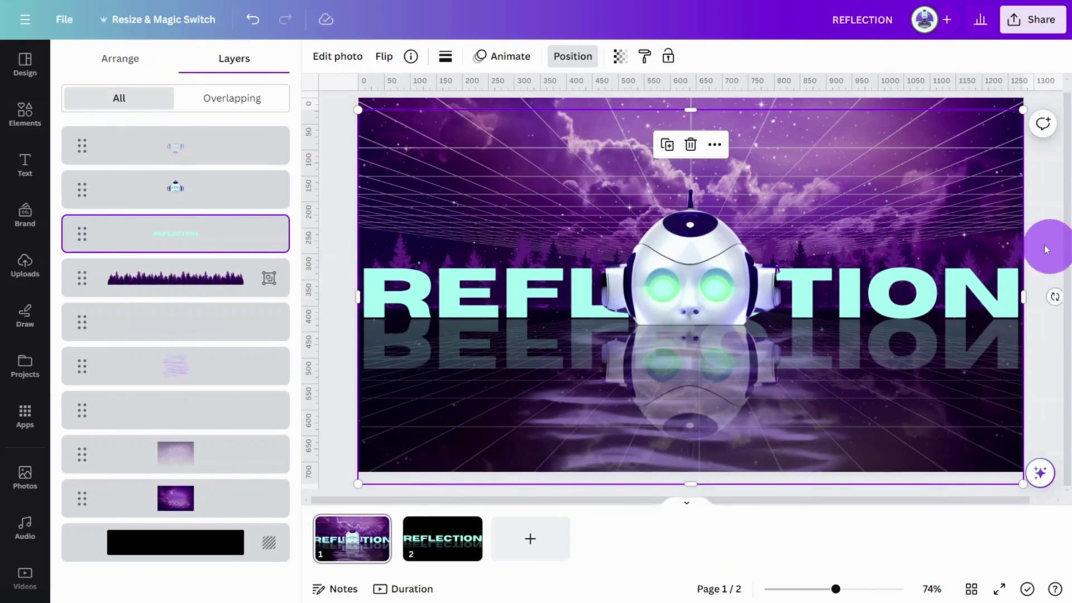
click(1040, 240)
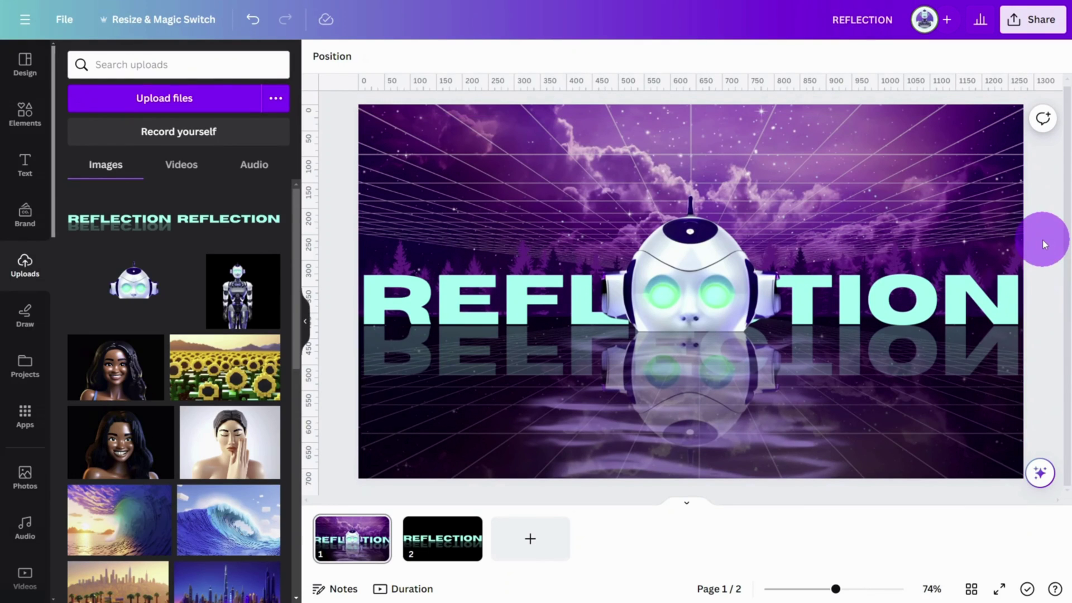
click(1003, 300)
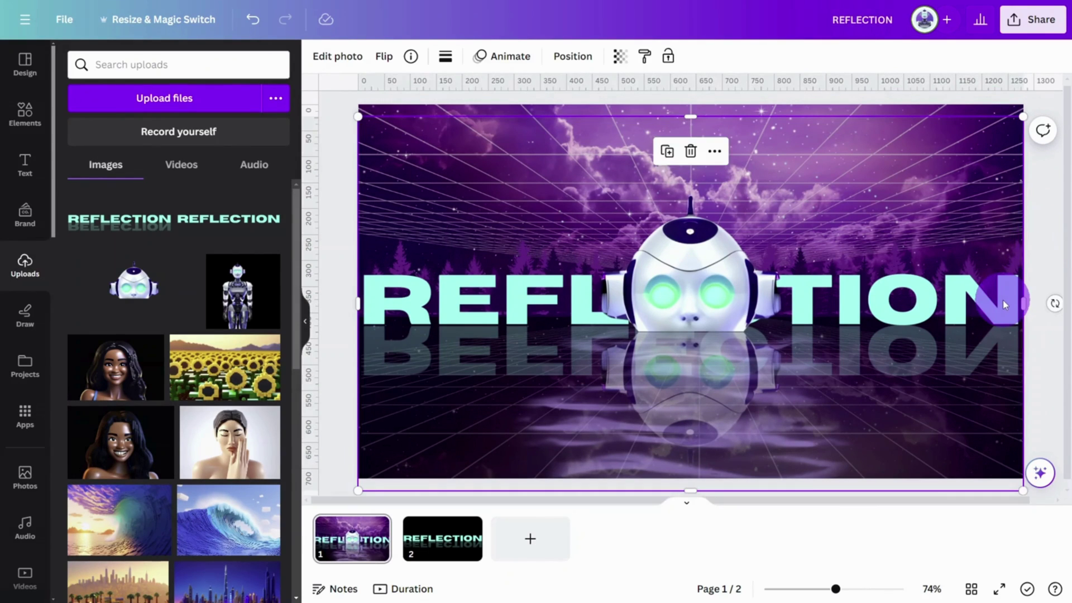
click(341, 98)
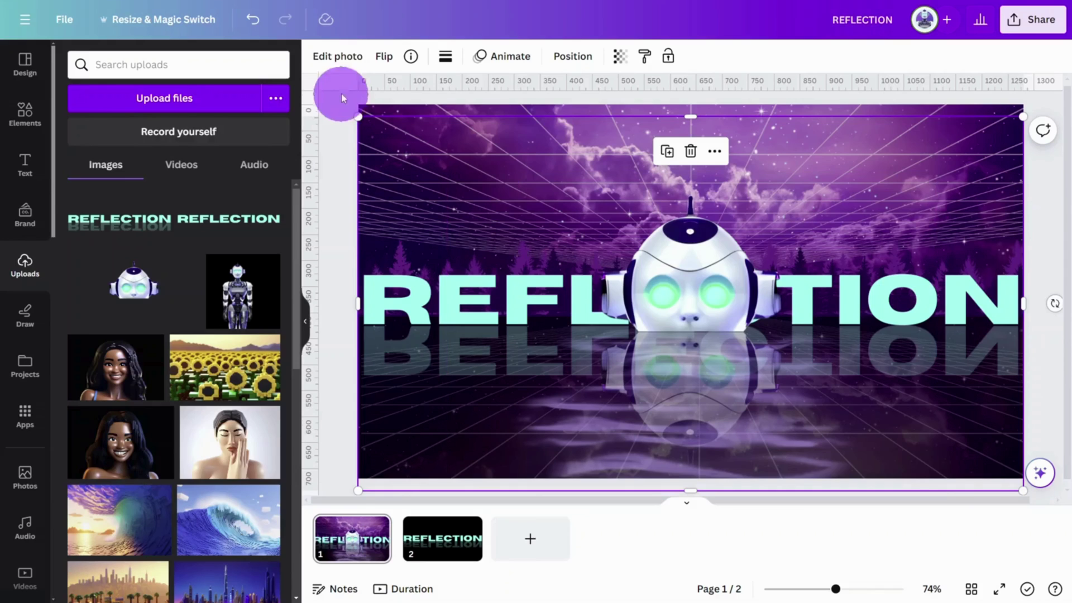
Erase the mirrored letters below the robot using Magic Eraser at brush size 26
click(339, 64)
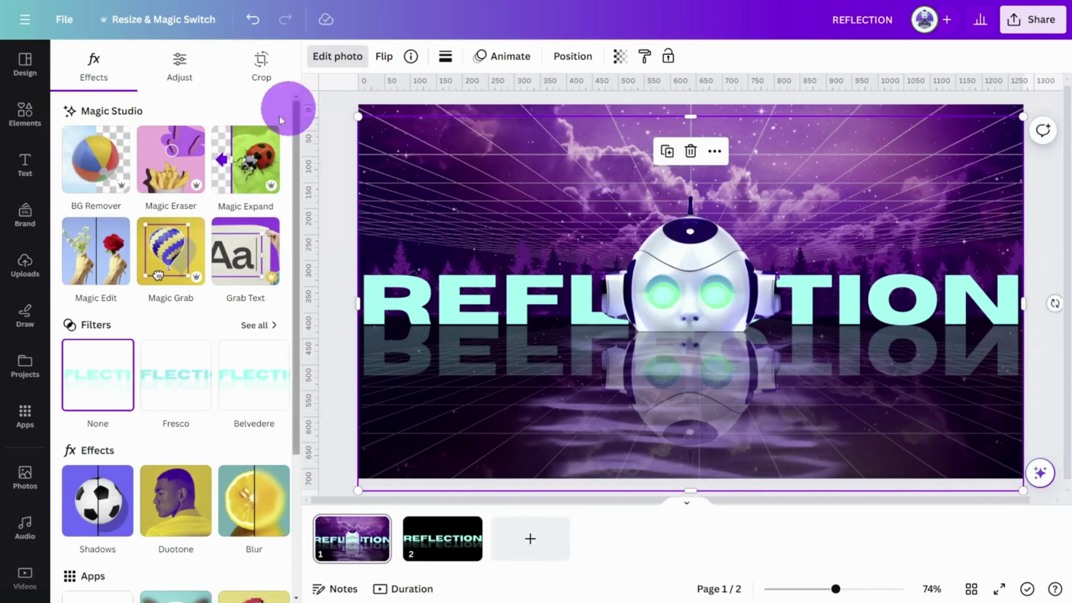
click(184, 160)
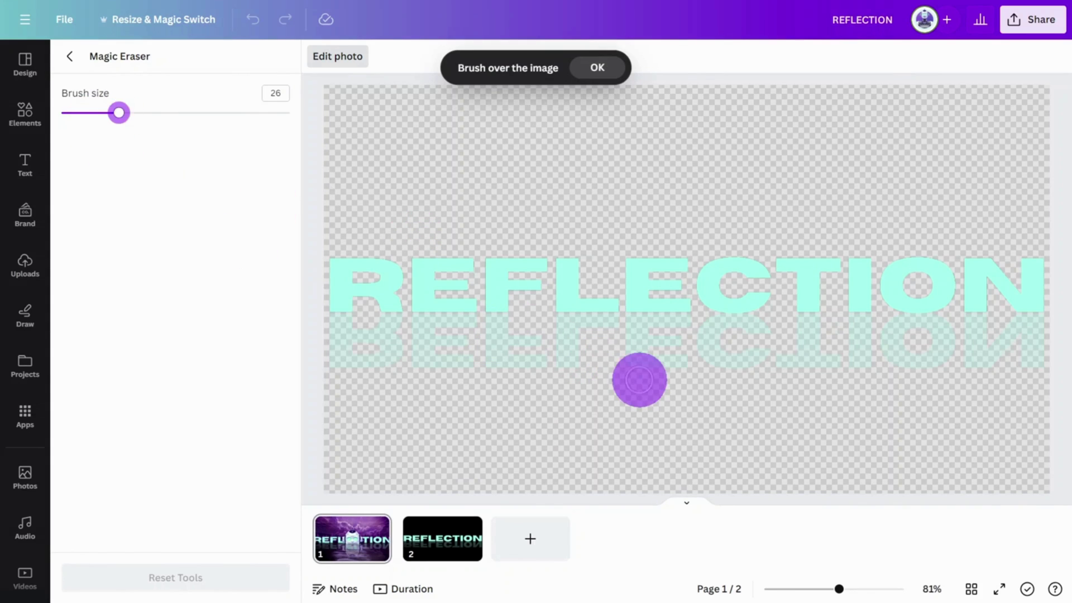
click(641, 370)
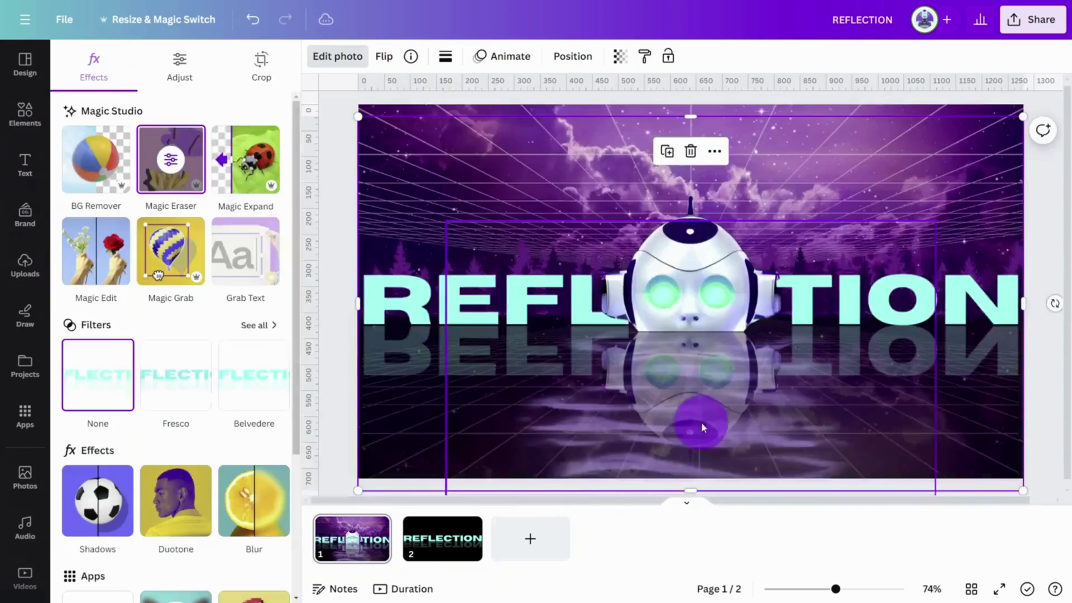
scroll(701, 422, up, 5)
click(1049, 248)
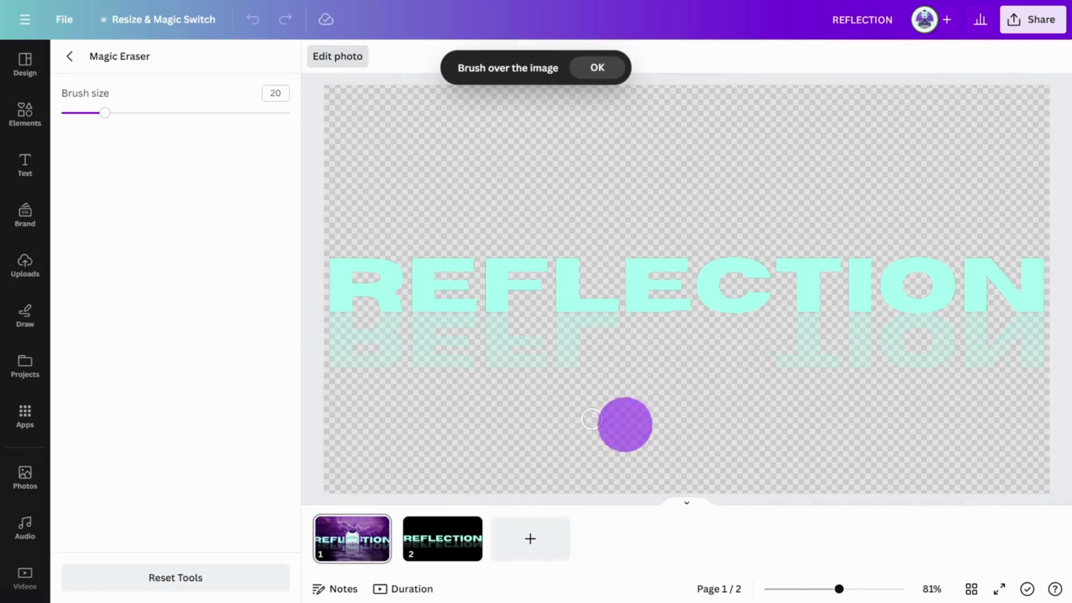
drag(771, 347, 770, 373)
click(85, 63)
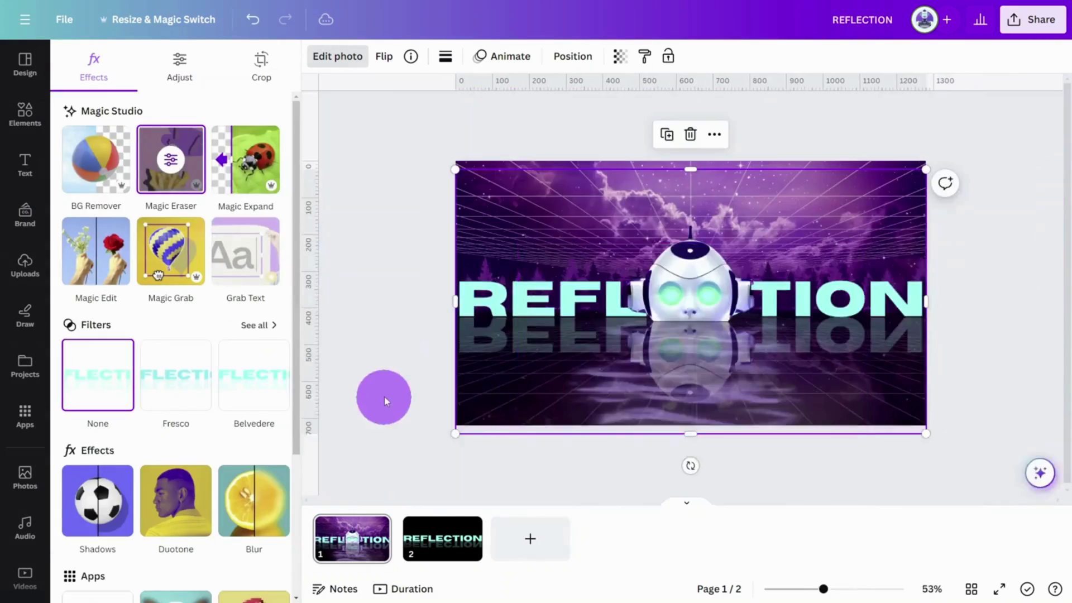